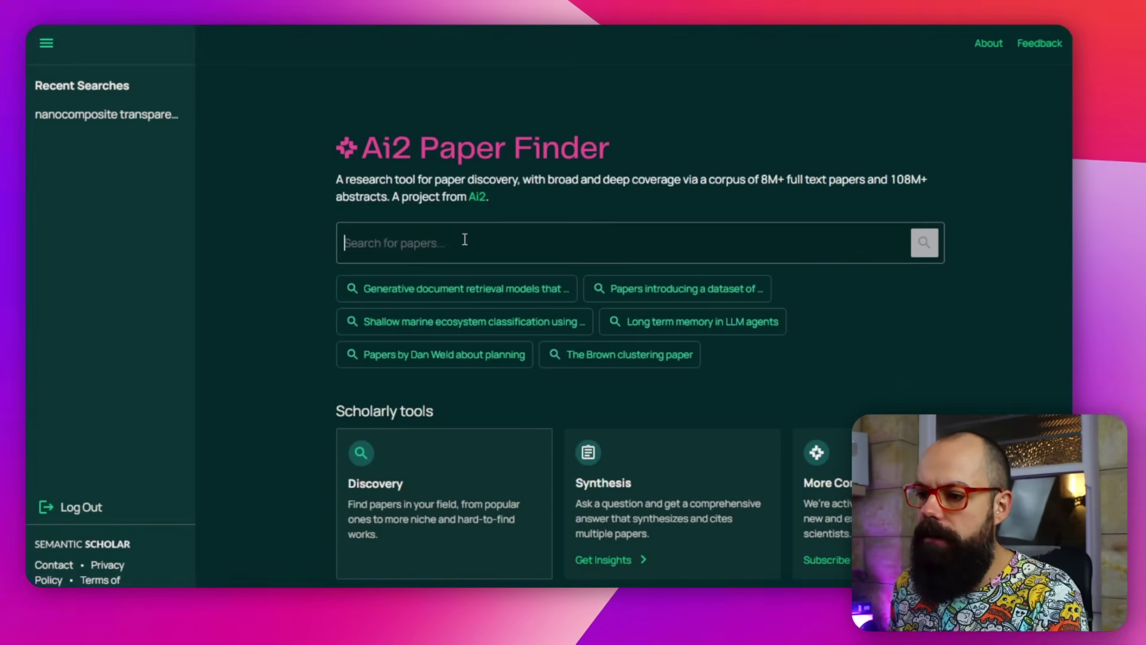
Step: Reopen the nanocomposite electrode search thread and read how the query was interpreted
{"action": "left_click", "coordinate": [95, 119]}
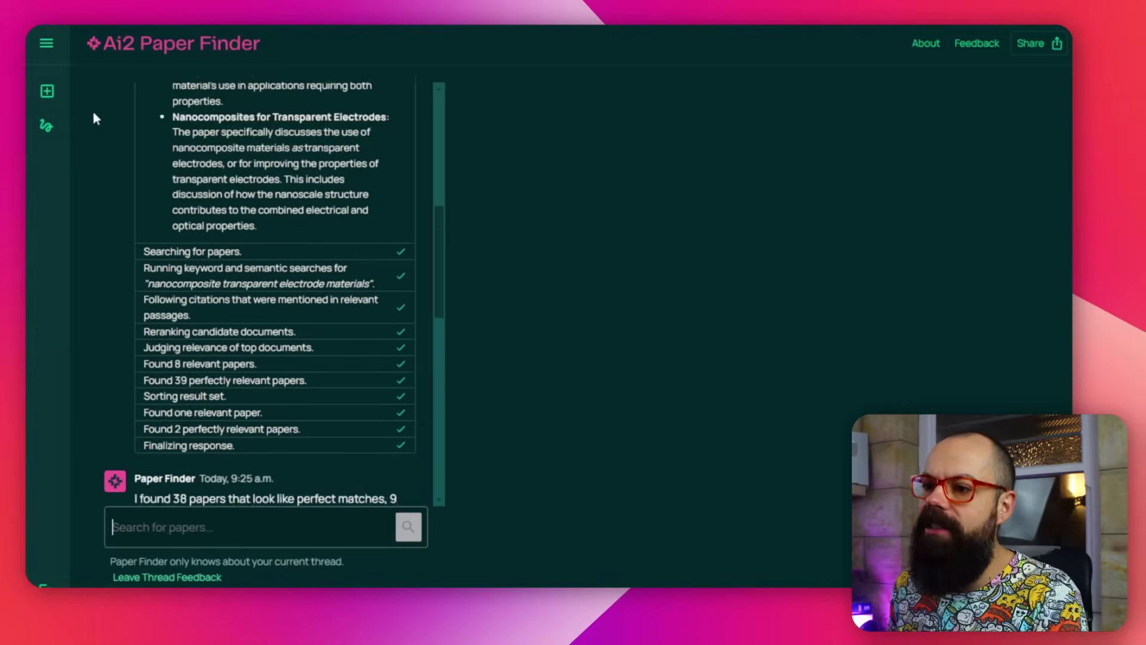
{"action": "scroll", "coordinate": [312, 195], "scroll_direction": "up", "scroll_amount": 10}
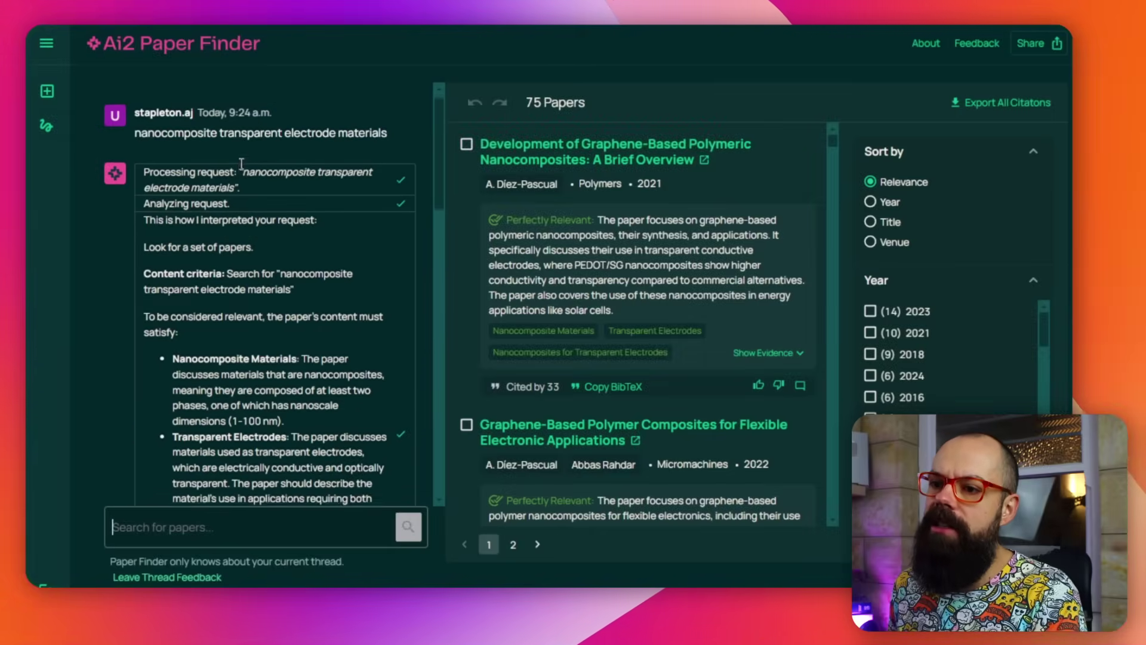
{"action": "left_click_drag", "start_coordinate": [167, 145], "coordinate": [261, 141]}
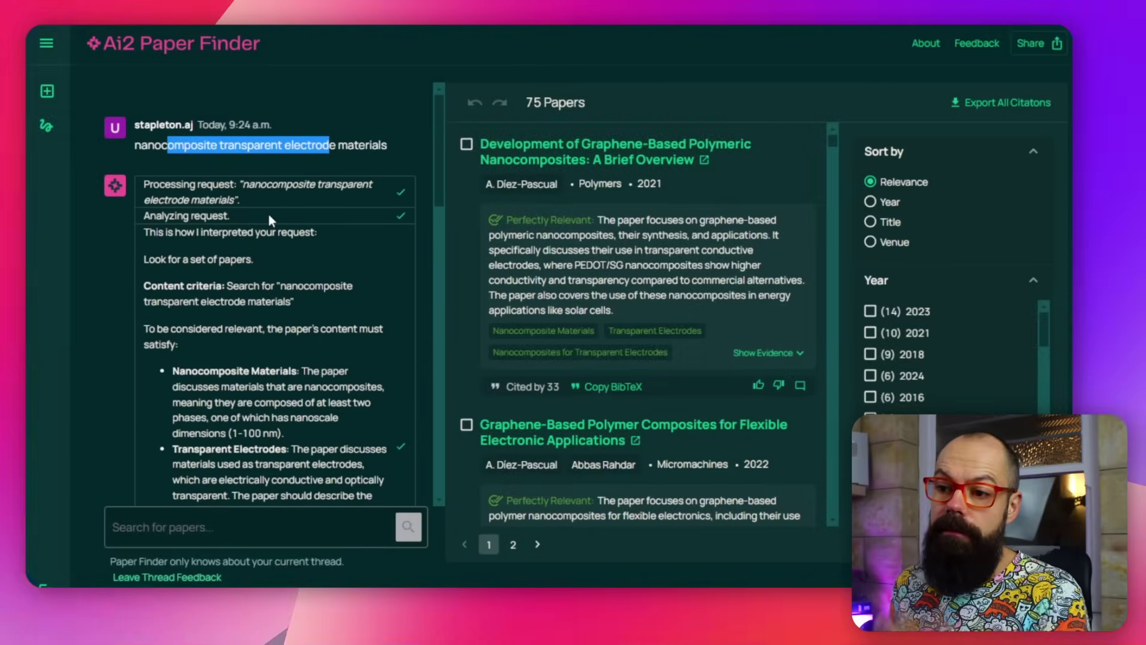
{"action": "scroll", "coordinate": [203, 194], "scroll_direction": "down", "scroll_amount": 1}
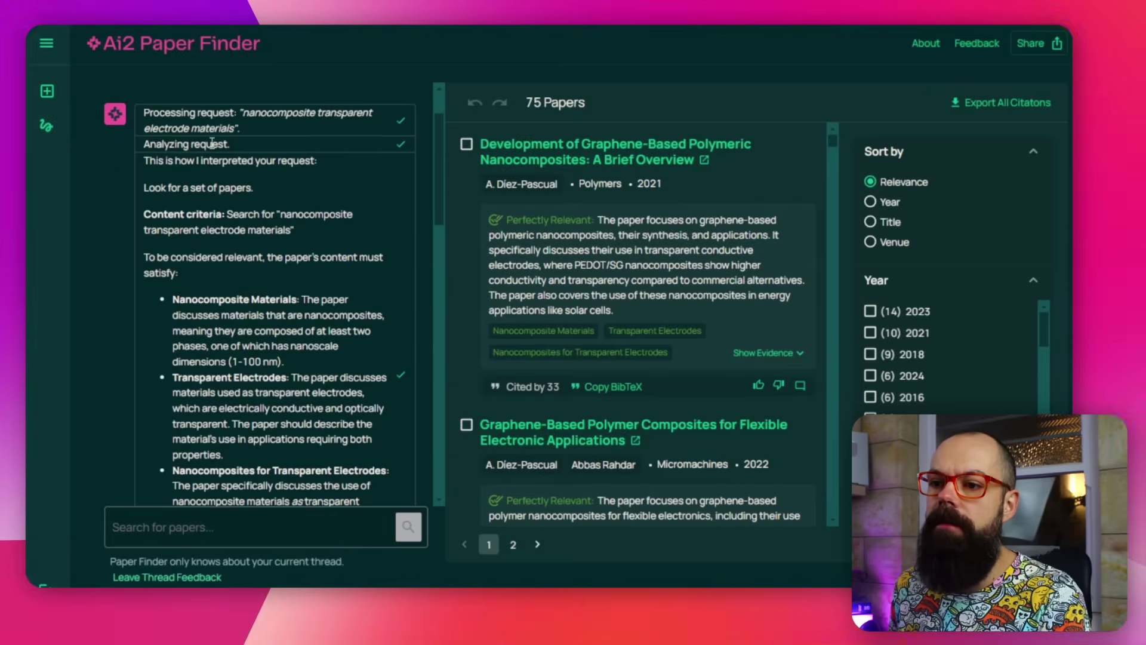
{"action": "scroll", "coordinate": [231, 143], "scroll_direction": "down", "scroll_amount": 1}
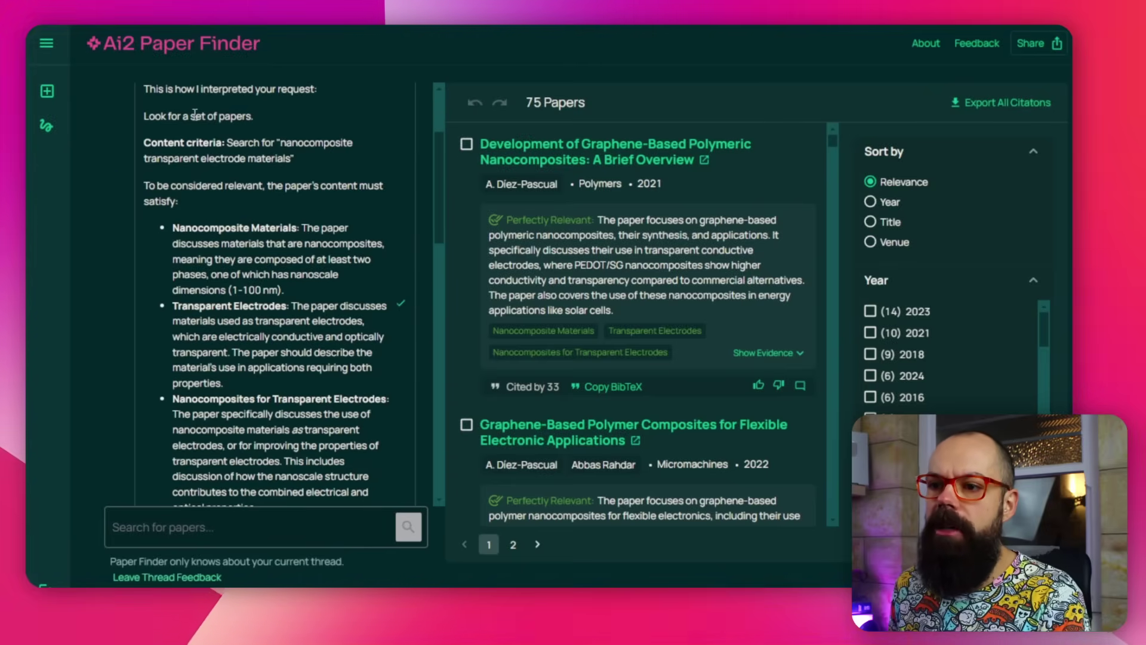
{"action": "scroll", "coordinate": [230, 136], "scroll_direction": "down", "scroll_amount": 12}
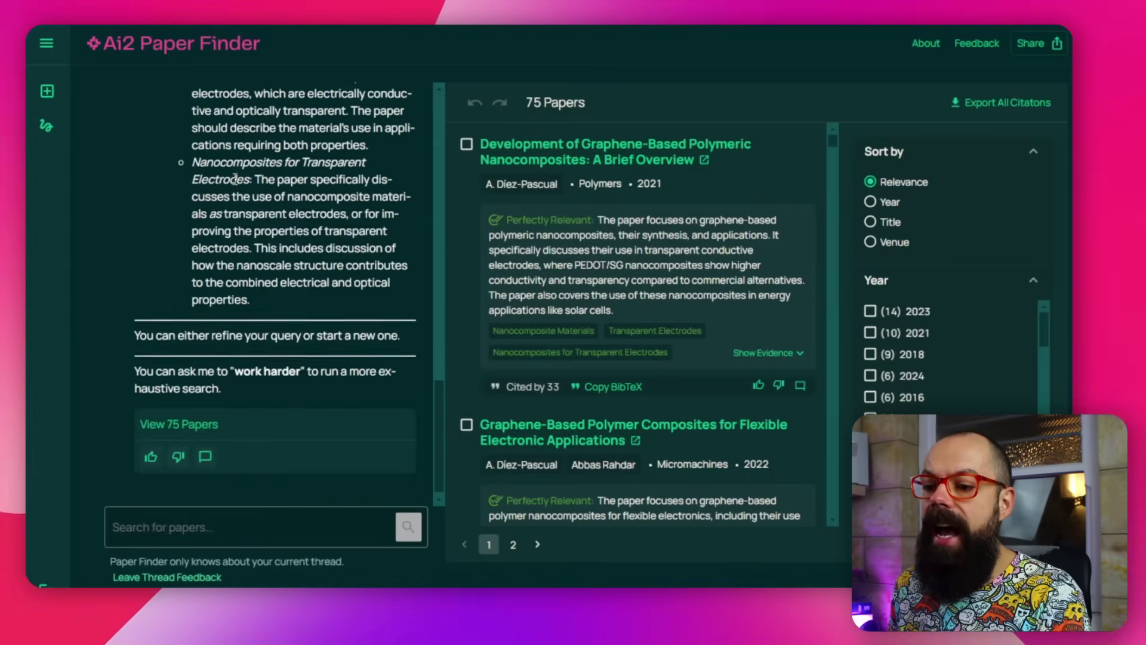
Step: Browse the list of 75 found papers with their relevance ratings and summaries
{"action": "left_click", "coordinate": [162, 420]}
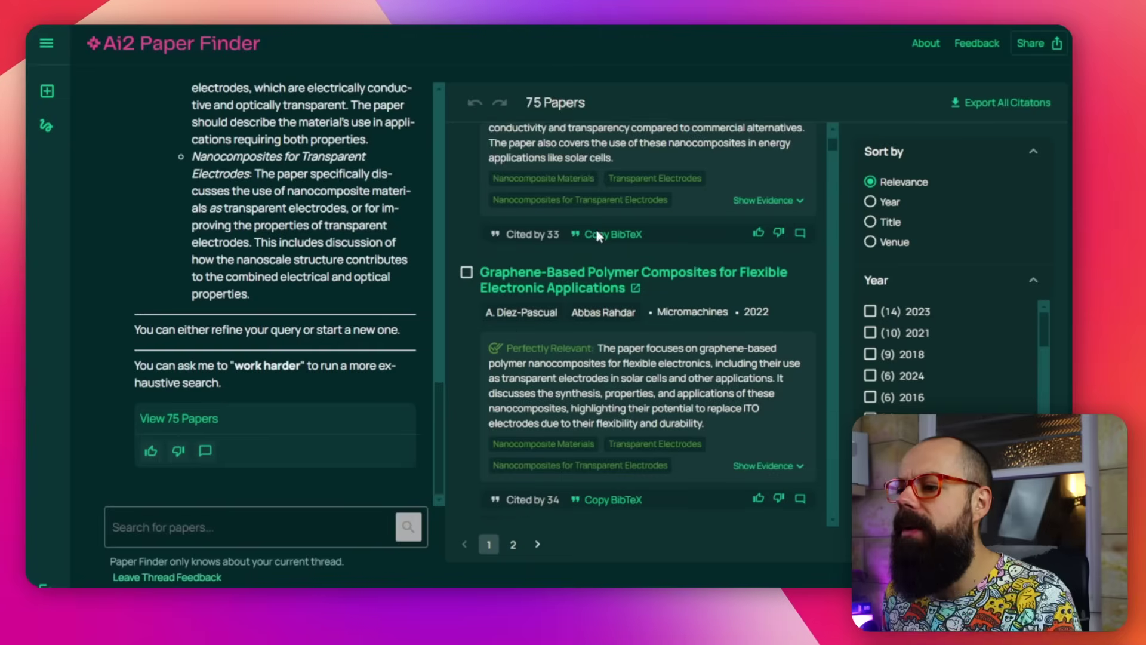
{"action": "scroll", "coordinate": [595, 228], "scroll_direction": "down", "scroll_amount": 10}
{"action": "scroll", "coordinate": [537, 219], "scroll_direction": "down", "scroll_amount": 15}
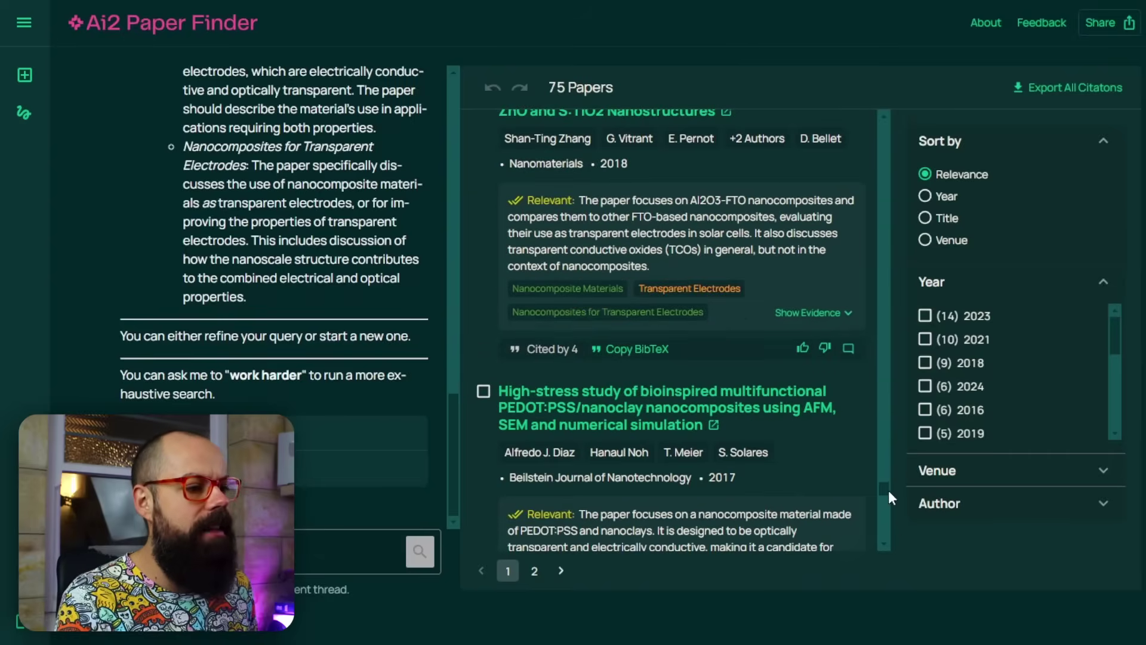
Step: Check the year, venue and author breakdowns of the 75 papers, then export all citations
{"action": "left_click_drag", "start_coordinate": [886, 487], "coordinate": [883, 102]}
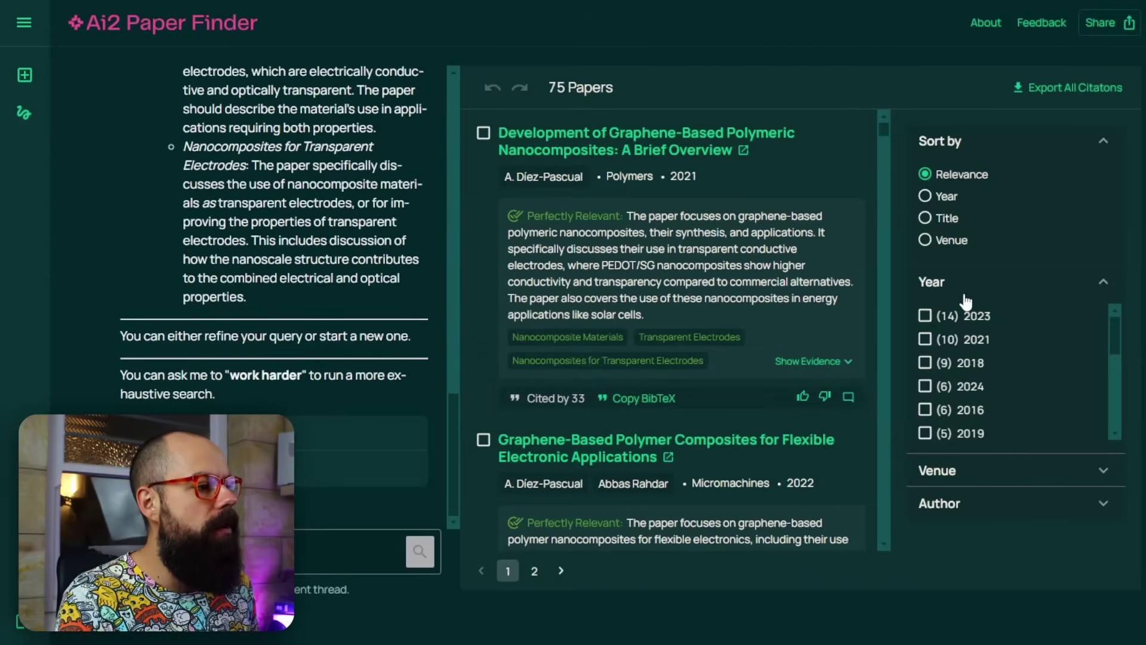
{"action": "left_click", "coordinate": [985, 472]}
{"action": "scroll", "coordinate": [983, 461], "scroll_direction": "down", "scroll_amount": 5}
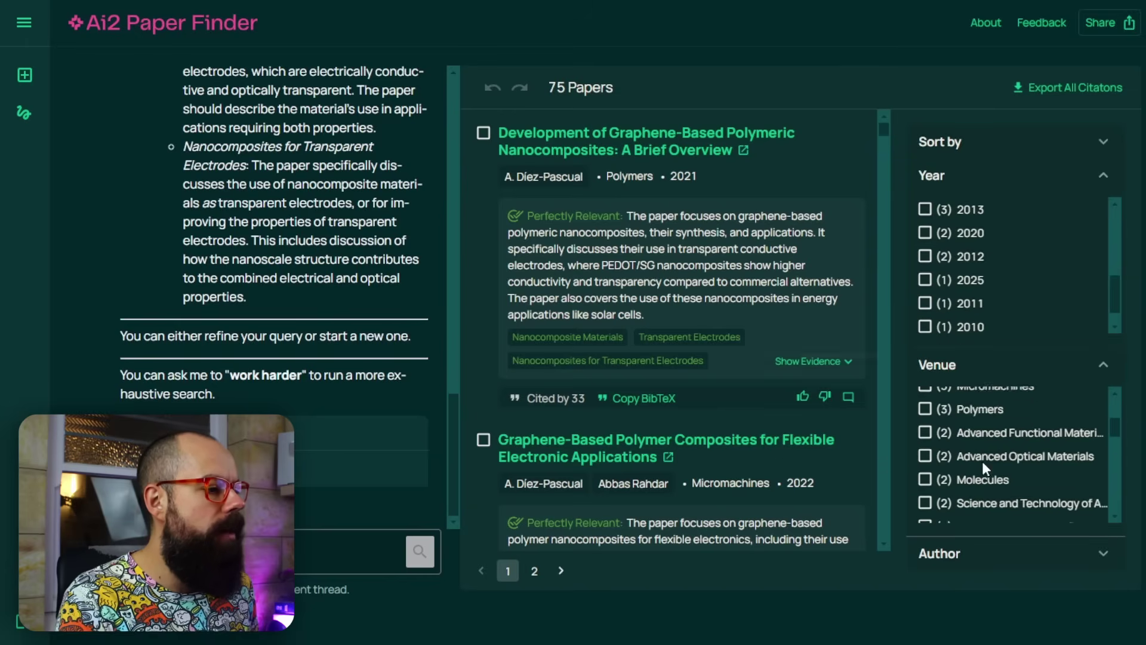
{"action": "left_click", "coordinate": [995, 561]}
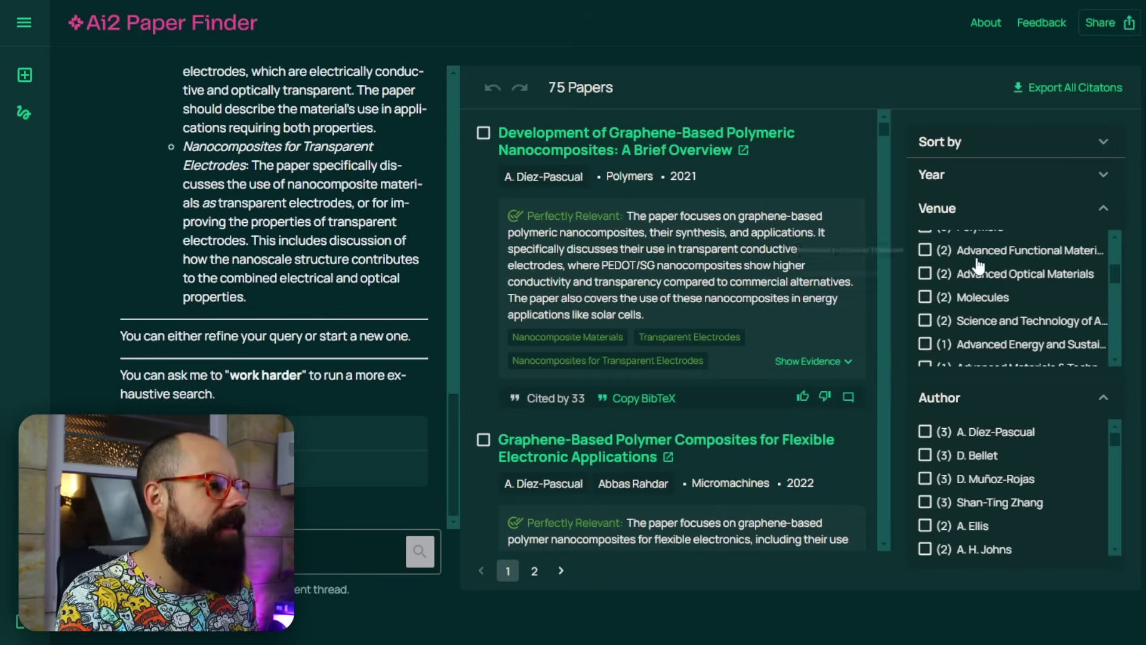
{"action": "scroll", "coordinate": [979, 263], "scroll_direction": "up", "scroll_amount": 5}
{"action": "left_click", "coordinate": [1047, 87]}
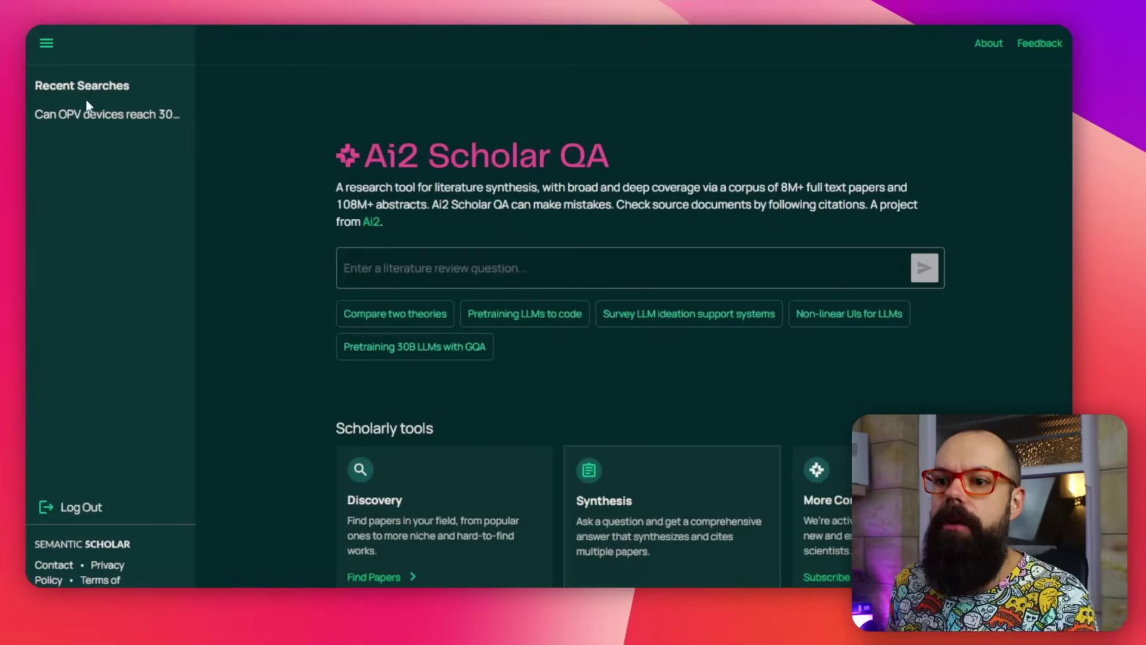
Step: Open the saved 'Can OPV devices reach 30% efficiency?' report and skim its sourced sections
{"action": "left_click", "coordinate": [99, 115]}
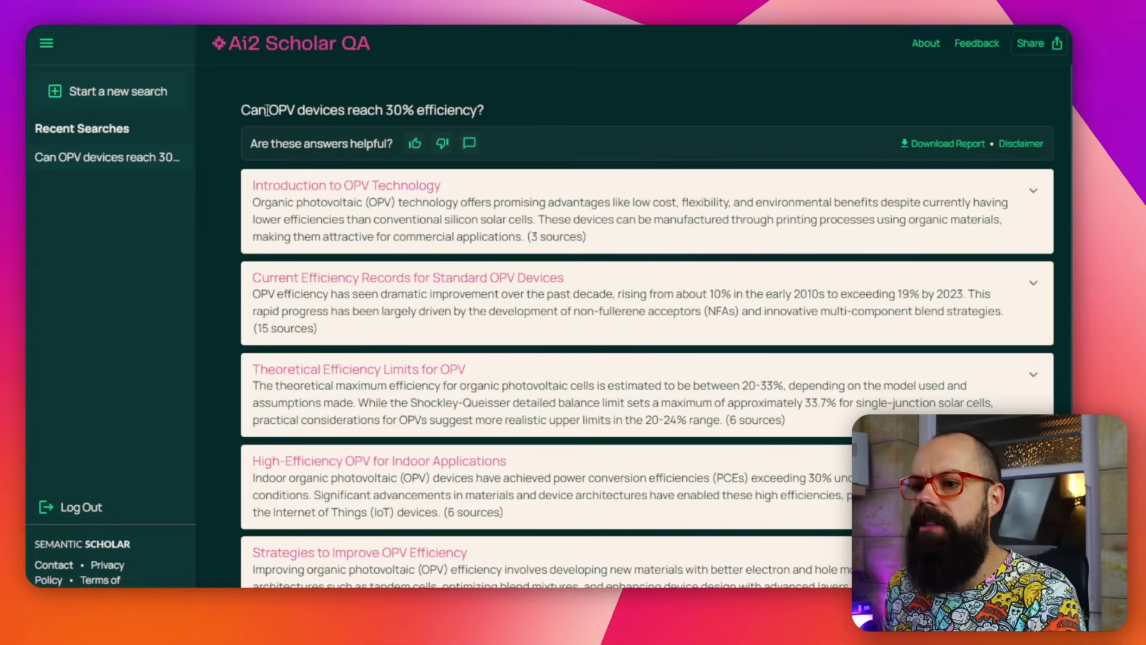
{"action": "left_click_drag", "start_coordinate": [310, 108], "coordinate": [354, 108]}
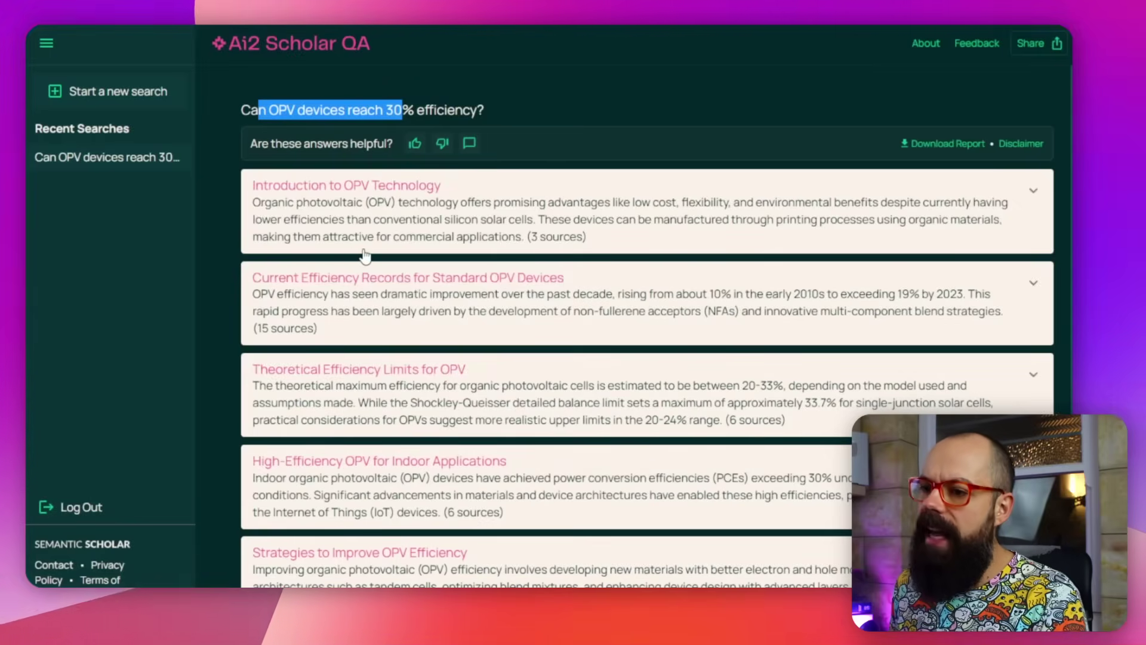
{"action": "scroll", "coordinate": [383, 326], "scroll_direction": "down", "scroll_amount": 3}
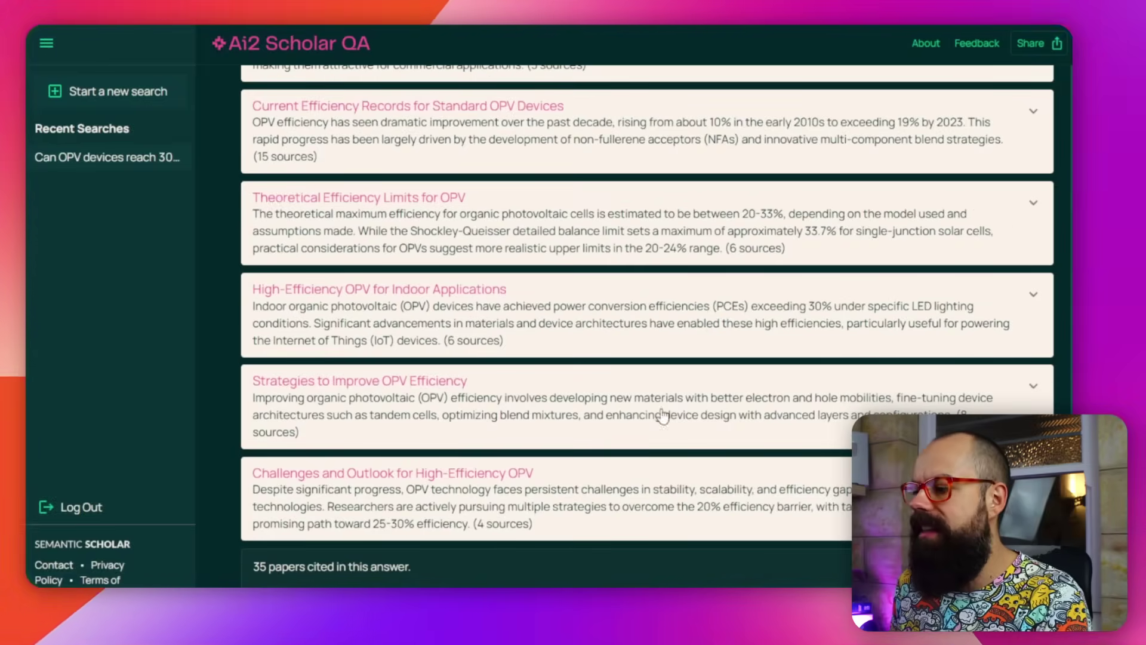
{"action": "scroll", "coordinate": [663, 415], "scroll_direction": "up", "scroll_amount": 3}
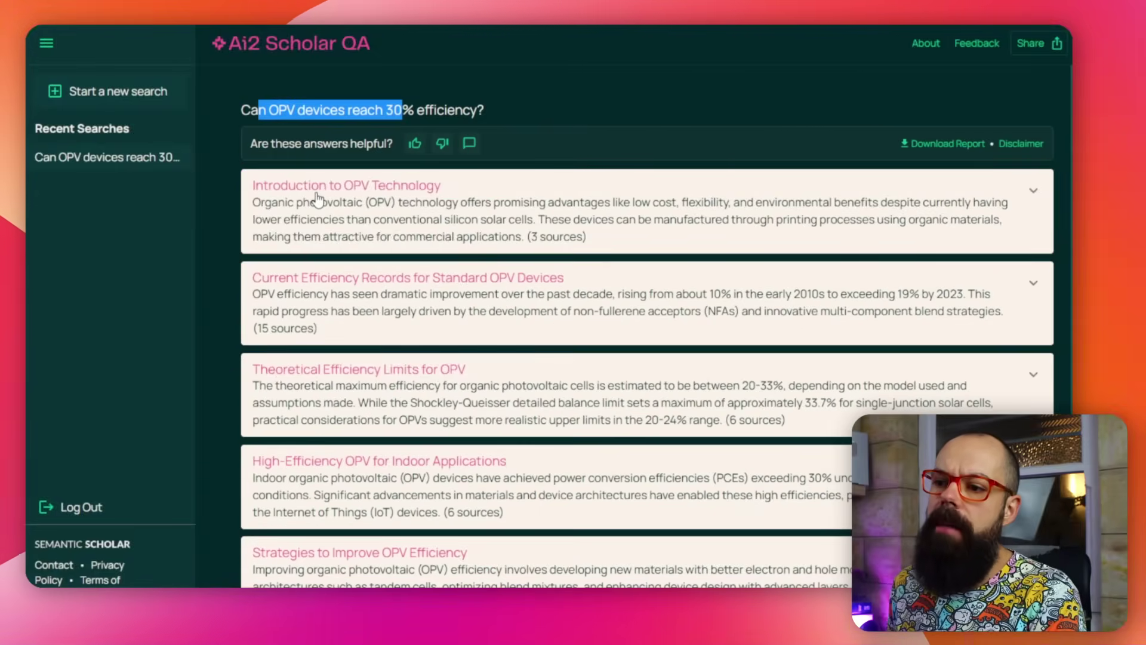
{"action": "left_click", "coordinate": [1034, 192]}
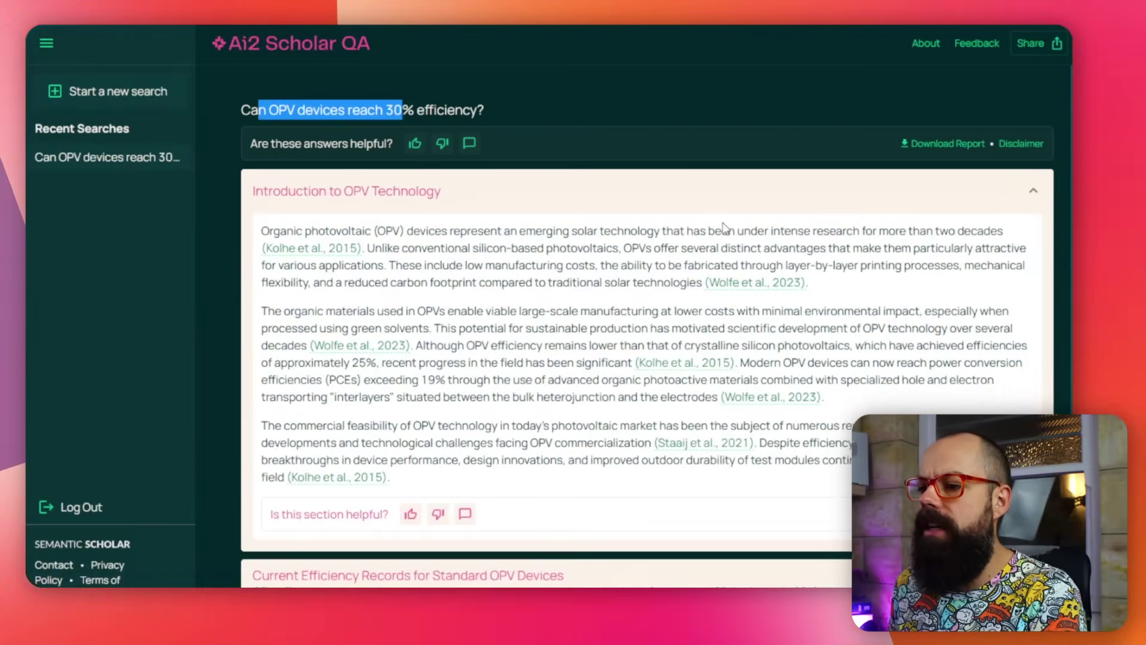
{"action": "scroll", "coordinate": [433, 331], "scroll_direction": "down", "scroll_amount": 2}
{"action": "scroll", "coordinate": [433, 332], "scroll_direction": "up", "scroll_amount": 2}
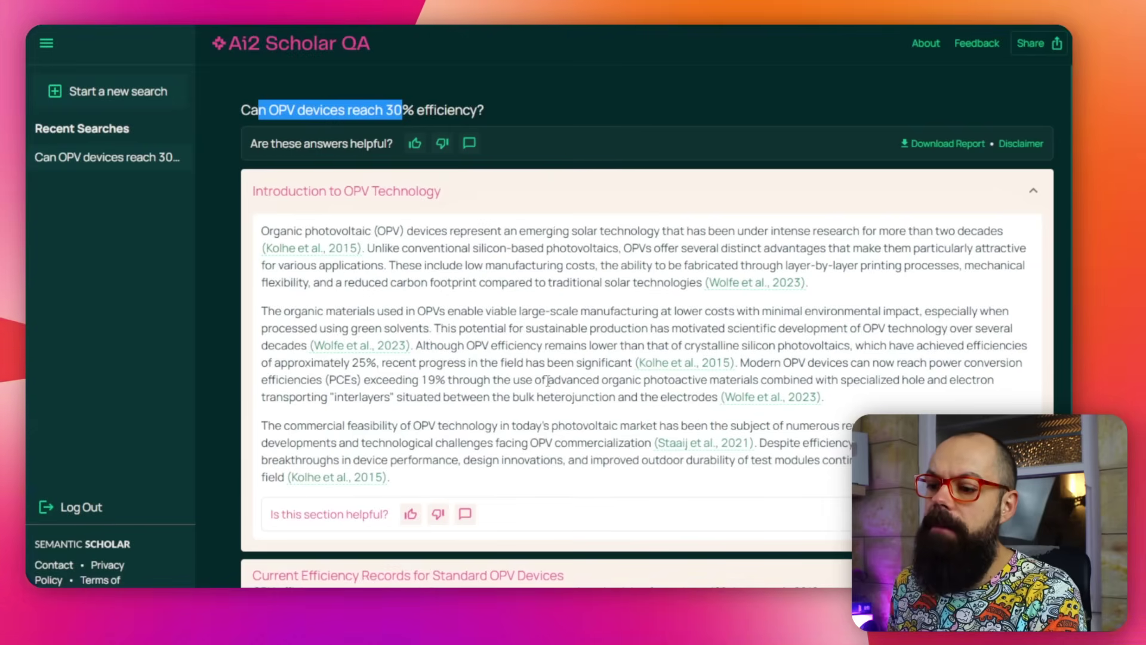
{"action": "left_click", "coordinate": [1020, 194]}
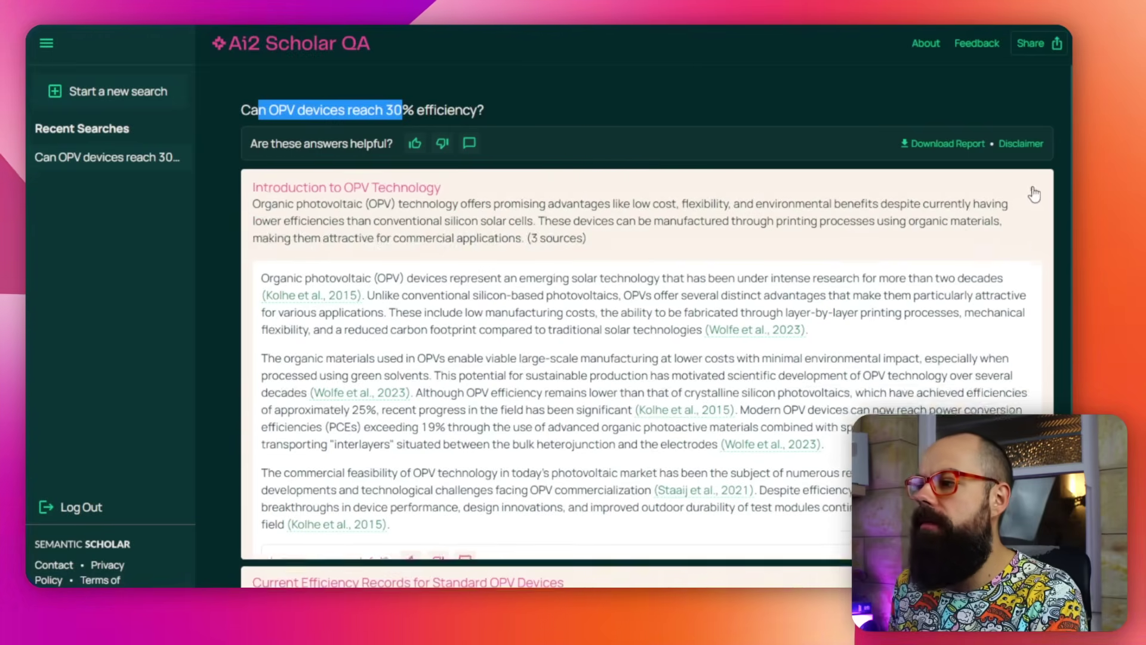
{"action": "scroll", "coordinate": [481, 366], "scroll_direction": "down", "scroll_amount": 3}
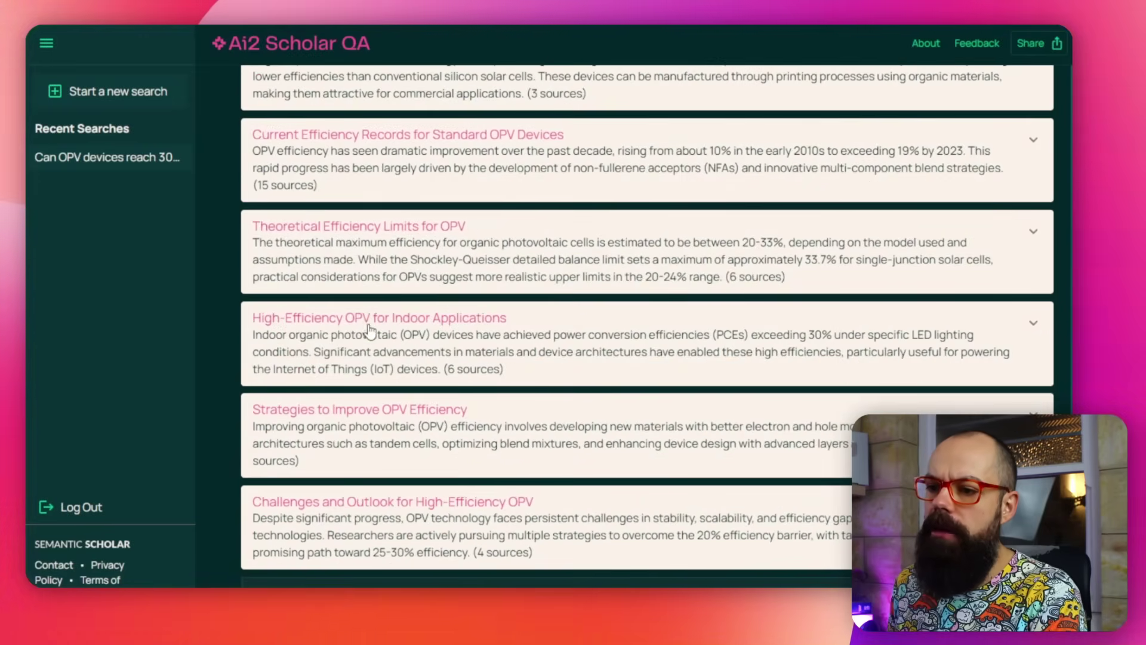
{"action": "left_click", "coordinate": [1048, 339]}
{"action": "scroll", "coordinate": [1039, 334], "scroll_direction": "down", "scroll_amount": 3}
{"action": "mouse_move", "coordinate": [501, 327]}
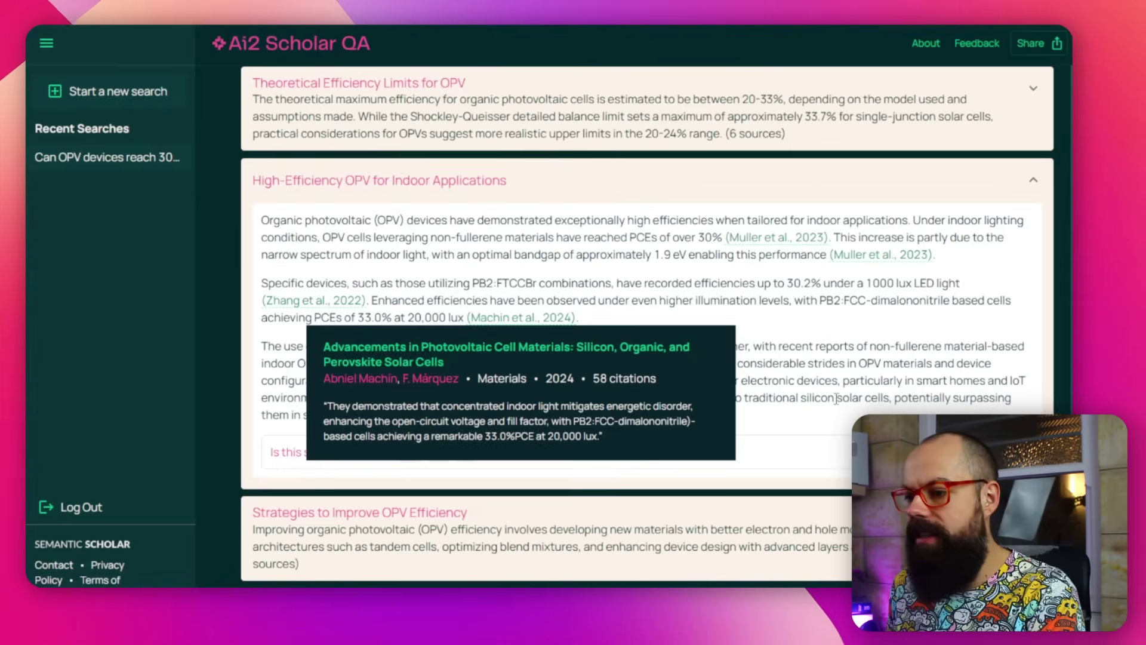
{"action": "scroll", "coordinate": [996, 377], "scroll_direction": "up", "scroll_amount": 5}
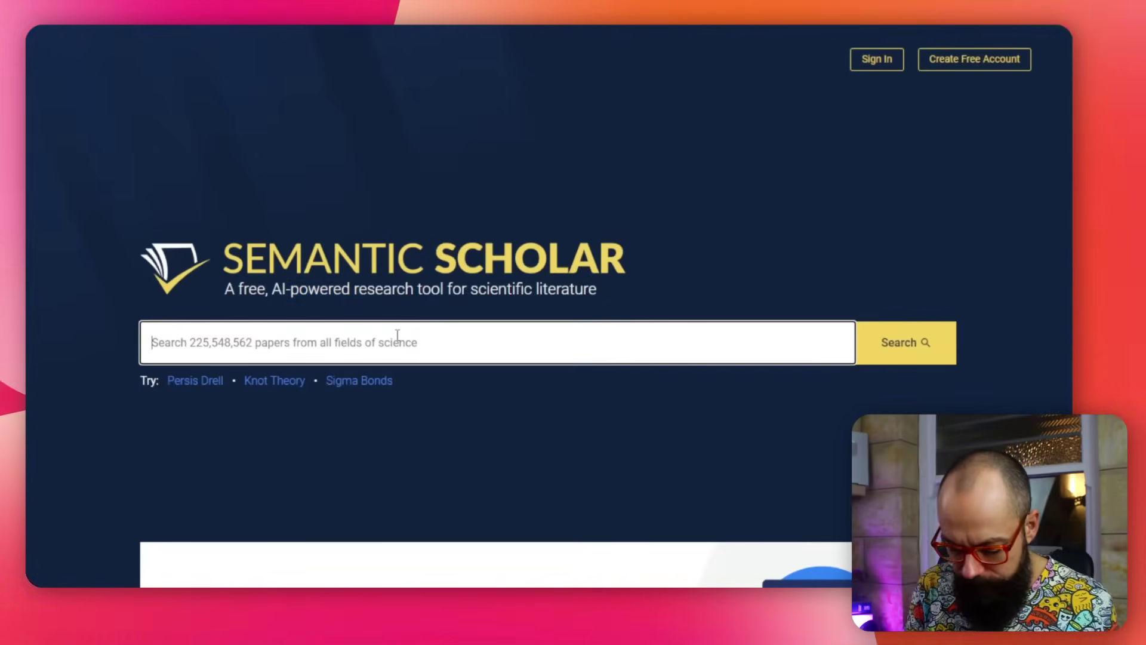
Step: Search Semantic Scholar for 'Nanoparticle OPV devices' and scroll through the roughly 45,300 results
{"action": "type", "text": "Nanoparticle OPV devices"}
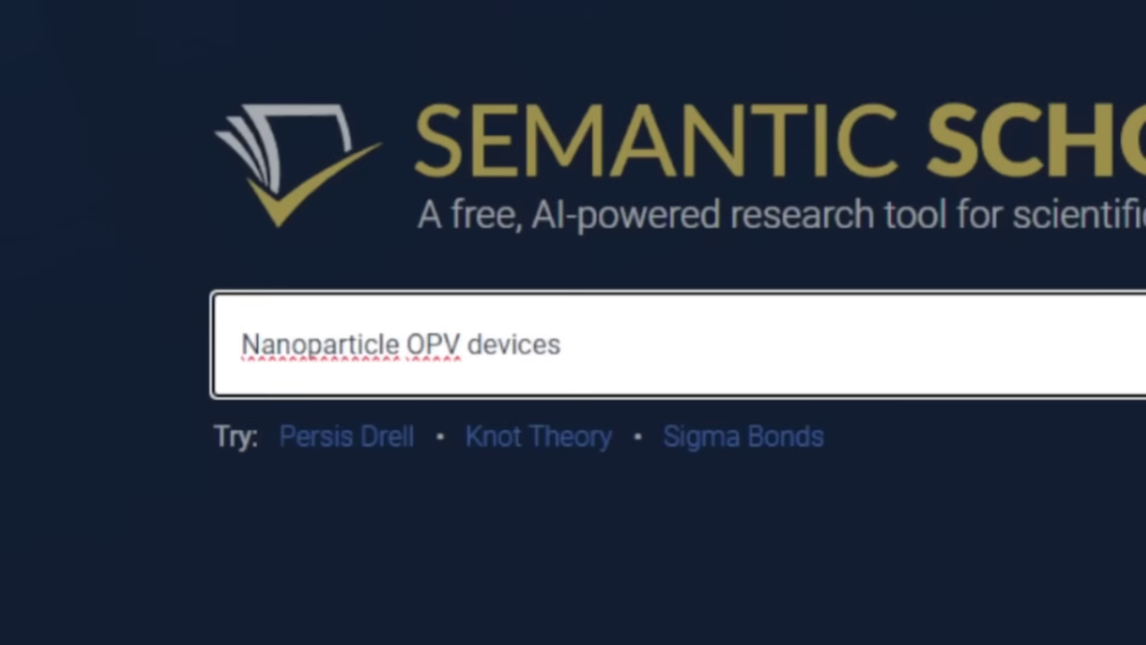
{"action": "key", "text": "Return"}
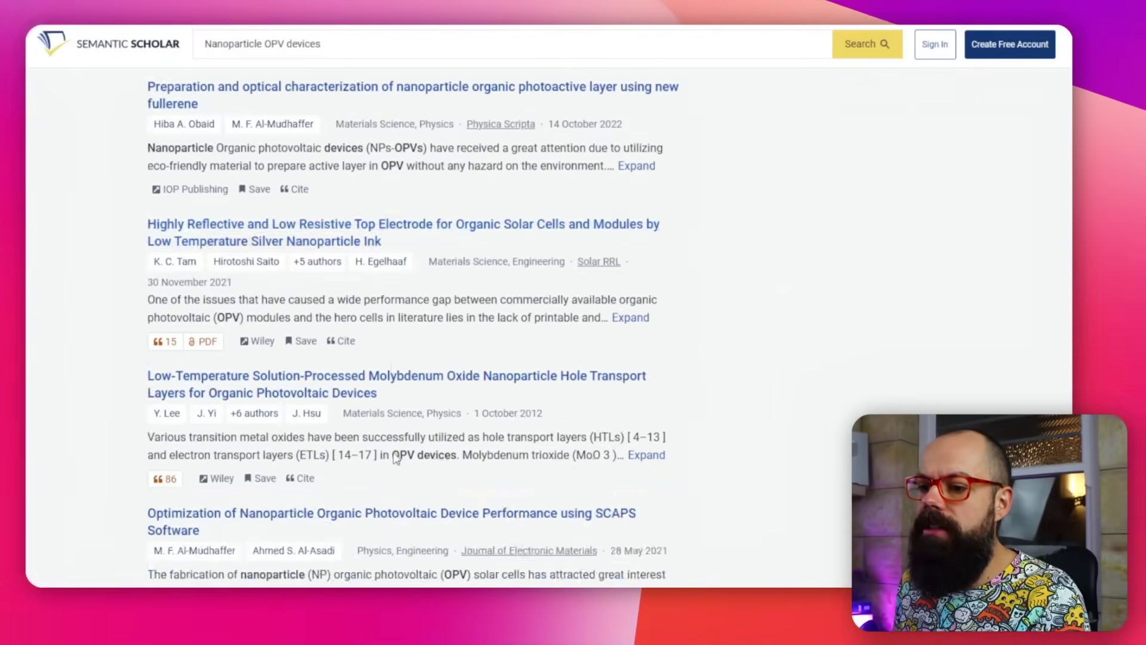
{"action": "scroll", "coordinate": [400, 448], "scroll_direction": "up", "scroll_amount": 5}
{"action": "scroll", "coordinate": [401, 448], "scroll_direction": "down", "scroll_amount": 6}
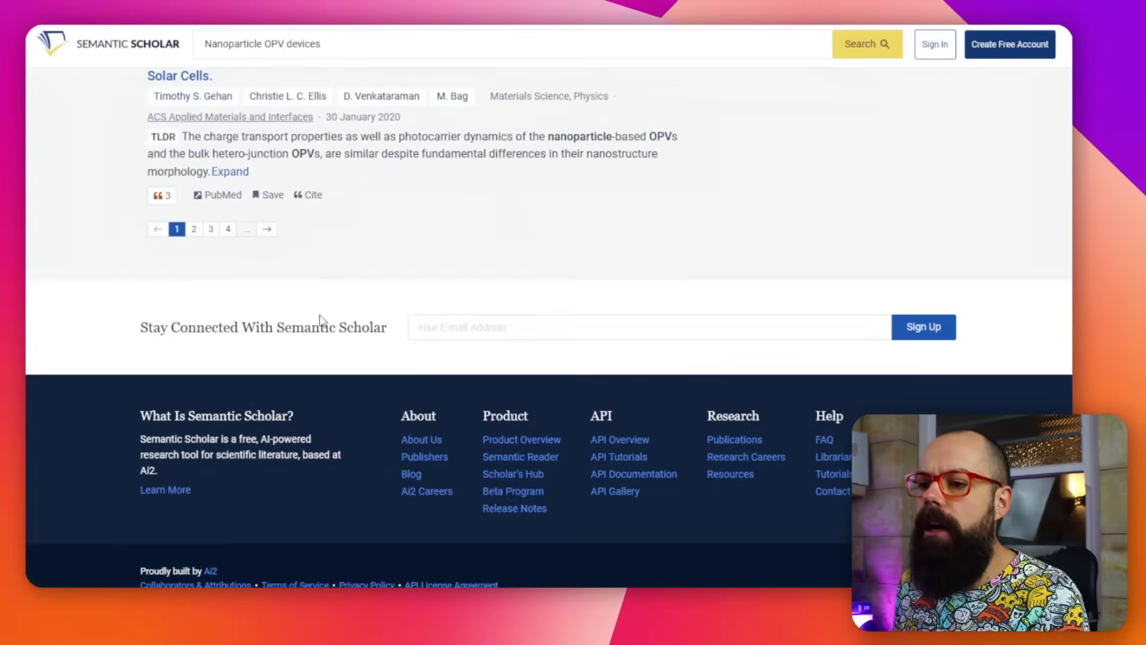
Step: Go to results page 4, open the nanoparticle composites paper, and review its citations and references
{"action": "left_click", "coordinate": [229, 231]}
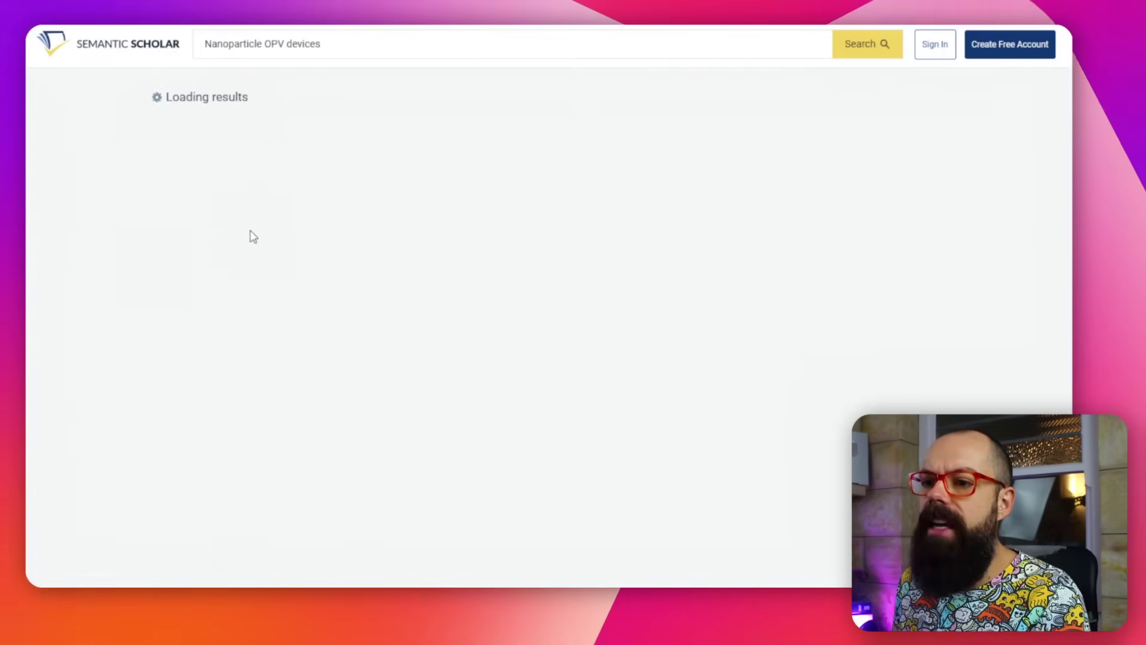
{"action": "left_click", "coordinate": [307, 186]}
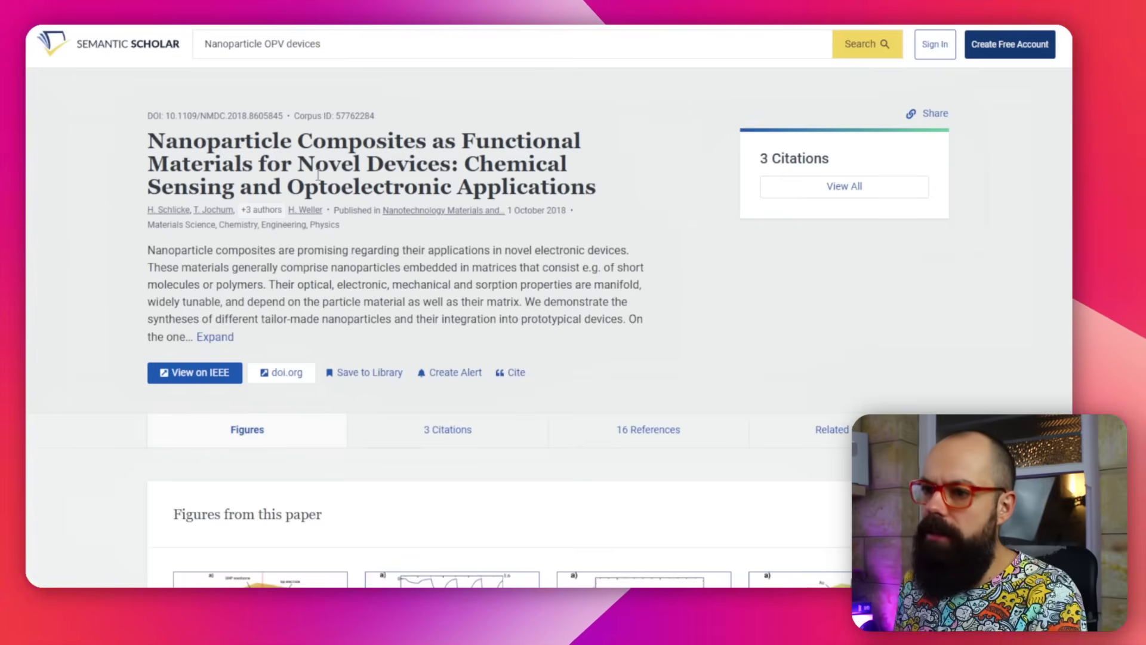
{"action": "scroll", "coordinate": [318, 175], "scroll_direction": "down", "scroll_amount": 6}
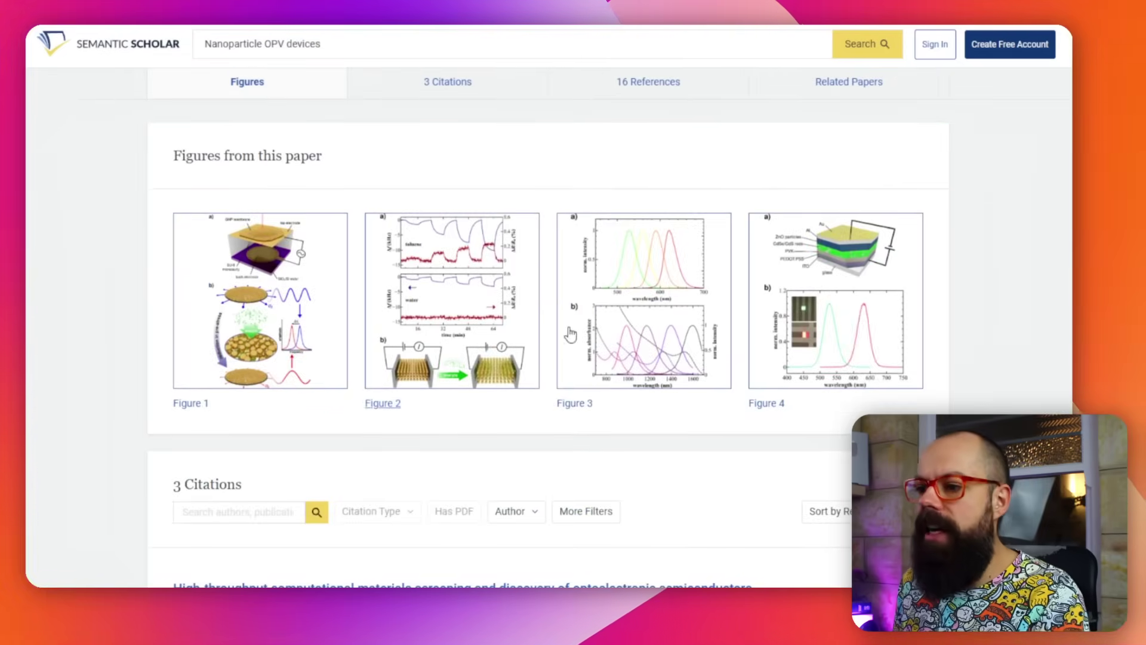
{"action": "scroll", "coordinate": [608, 346], "scroll_direction": "down", "scroll_amount": 6}
{"action": "scroll", "coordinate": [389, 371], "scroll_direction": "down", "scroll_amount": 10}
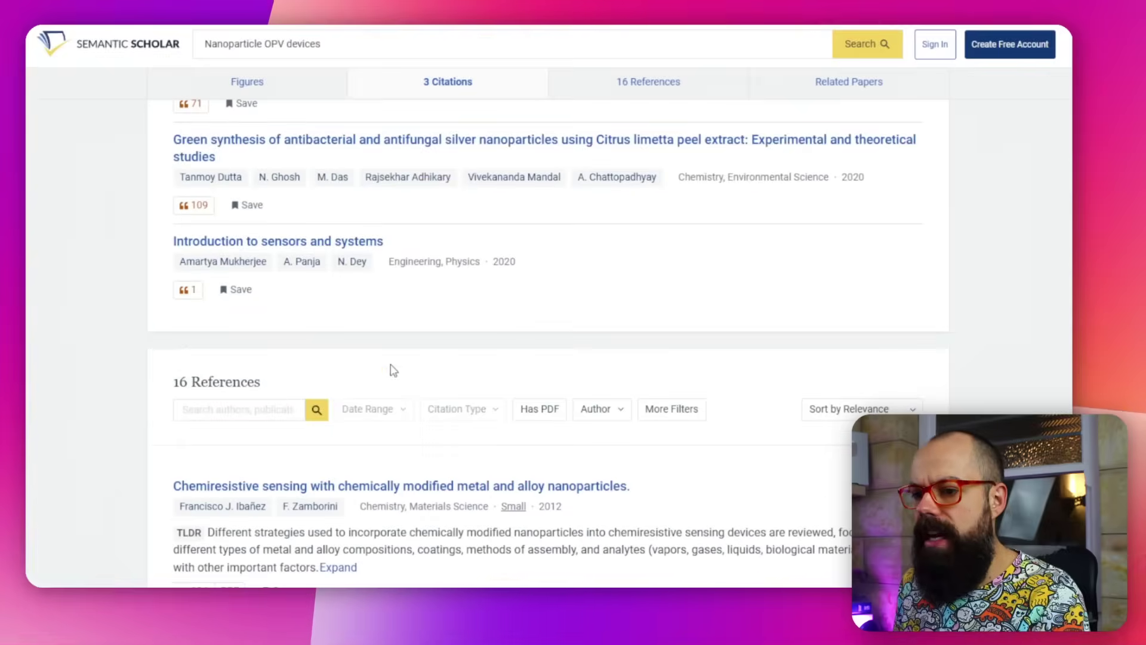
{"action": "scroll", "coordinate": [373, 380], "scroll_direction": "up", "scroll_amount": 20}
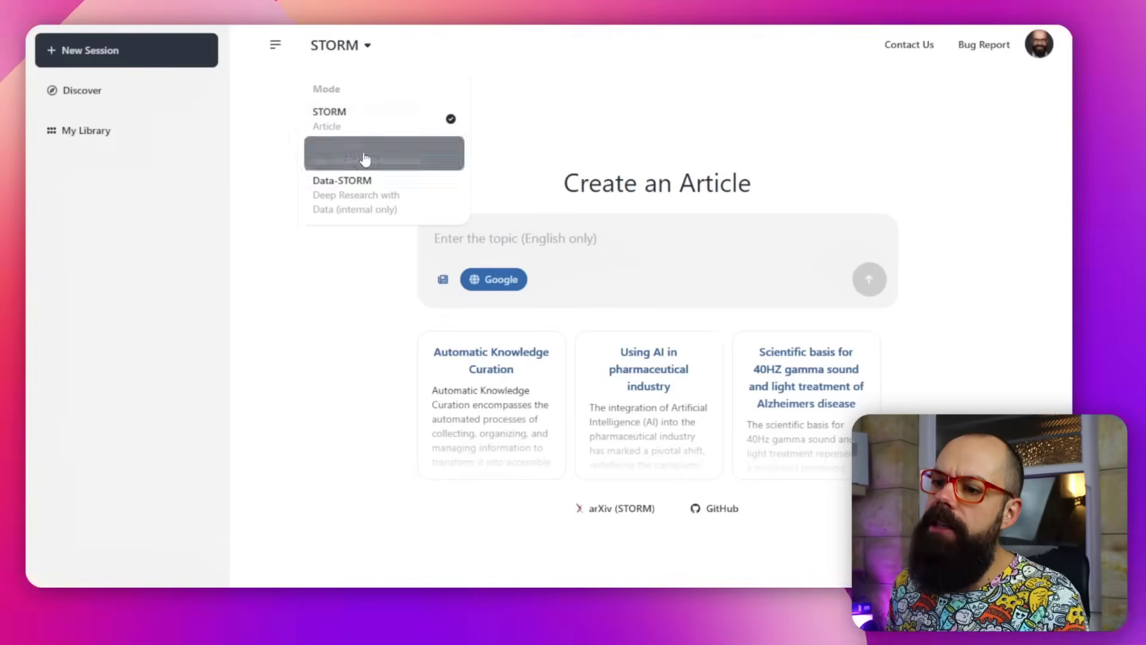
Step: Preview the Co-STORM roundtable mode, then switch back to STORM article mode
{"action": "left_click", "coordinate": [366, 158]}
{"action": "left_click", "coordinate": [385, 48]}
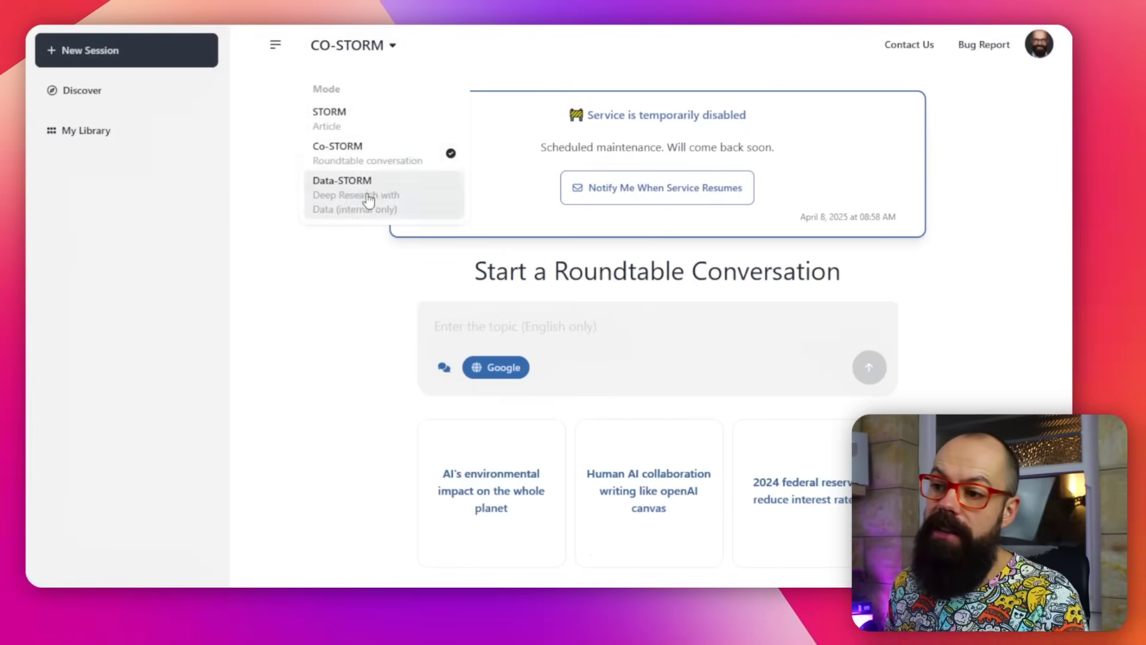
{"action": "left_click", "coordinate": [351, 127]}
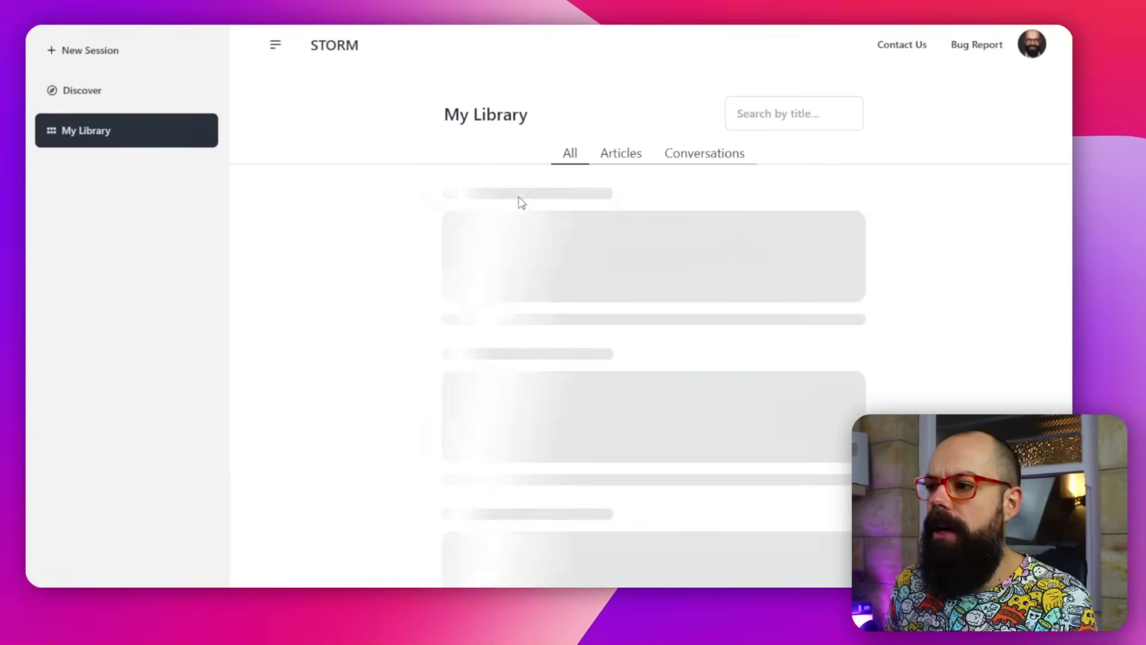
Step: Open the 'Social media and teen depression' article and show its brainstorming conversation
{"action": "left_click", "coordinate": [528, 203]}
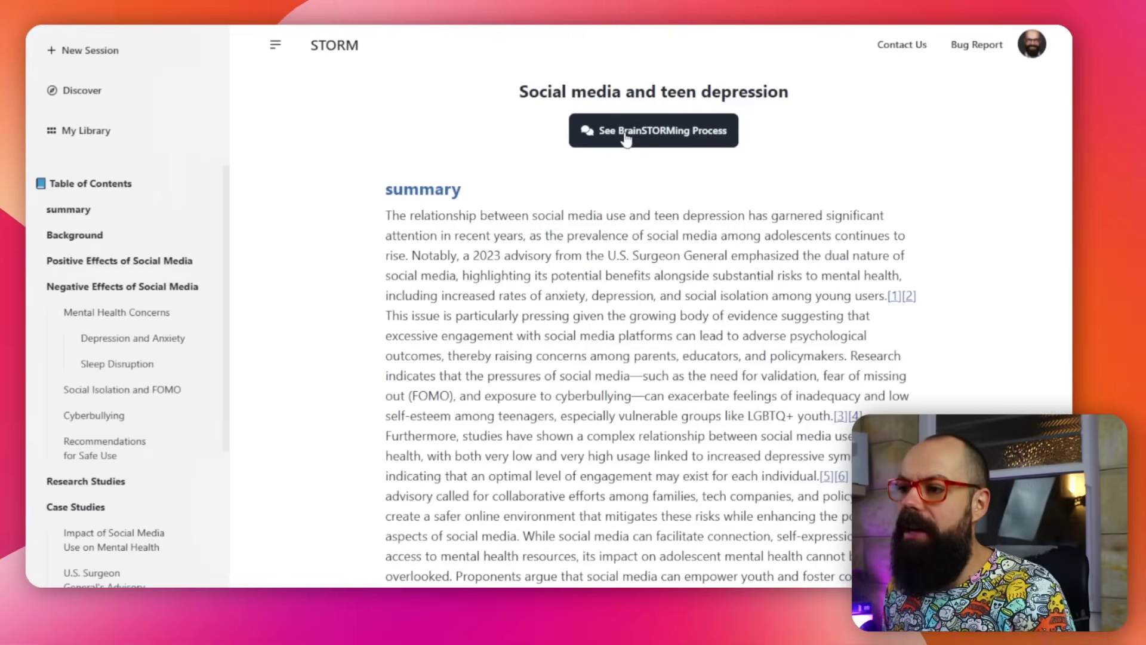
{"action": "left_click", "coordinate": [624, 135]}
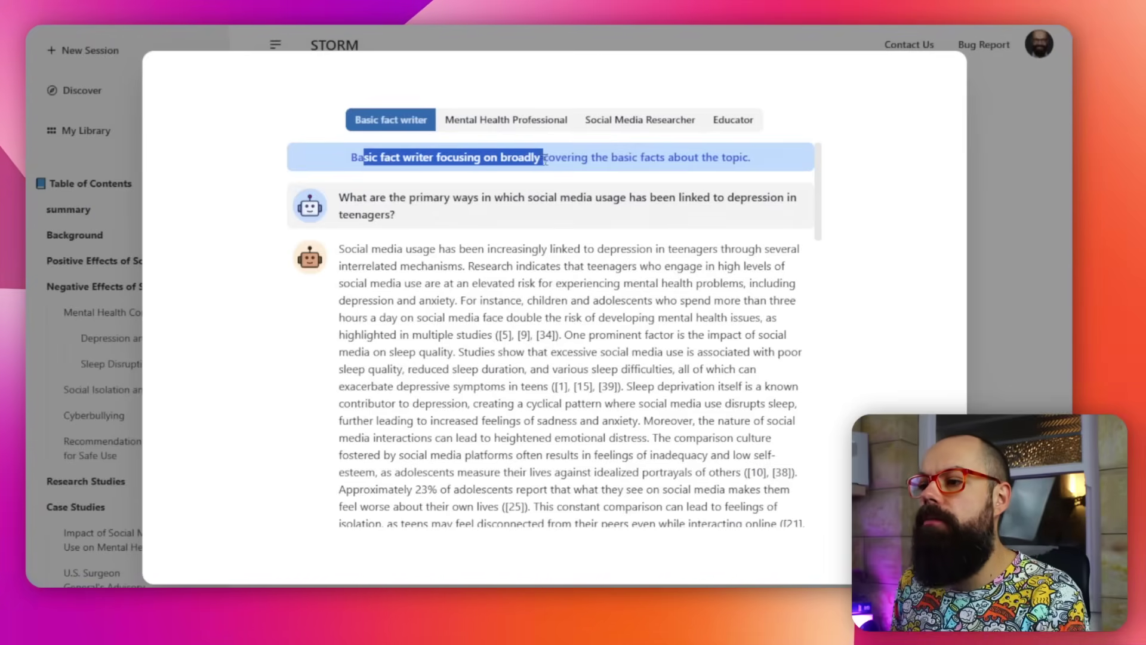
Step: View the Mental Health Professional and Social Media Researcher persona conversations
{"action": "left_click", "coordinate": [505, 122]}
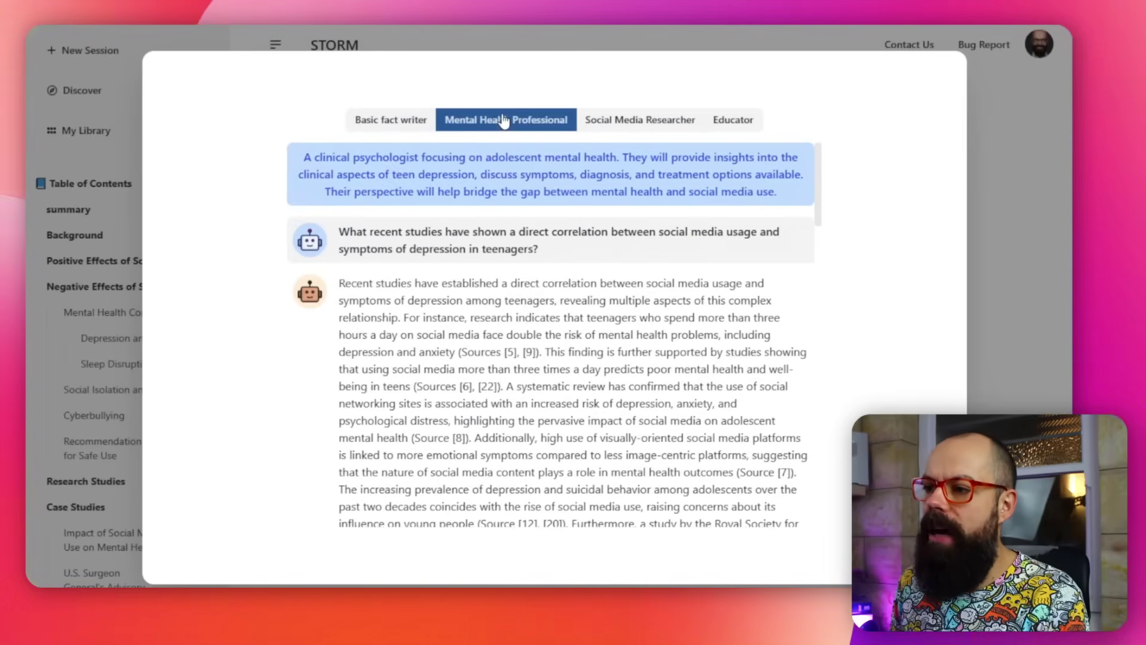
{"action": "left_click", "coordinate": [613, 134]}
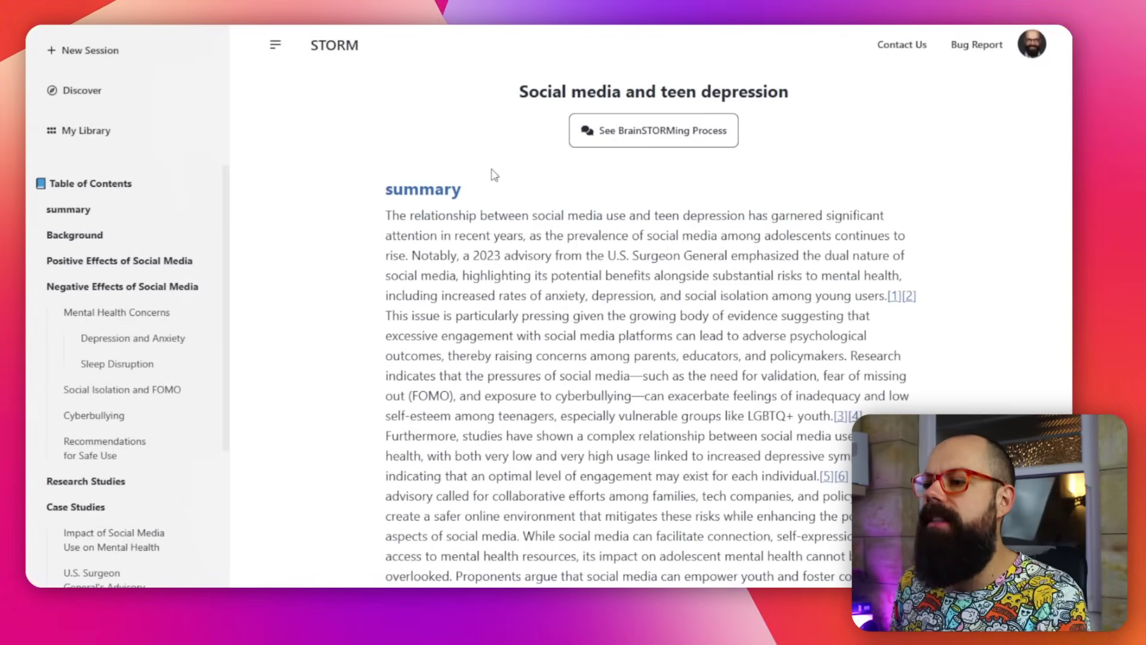
{"action": "scroll", "coordinate": [427, 186], "scroll_direction": "down", "scroll_amount": 10}
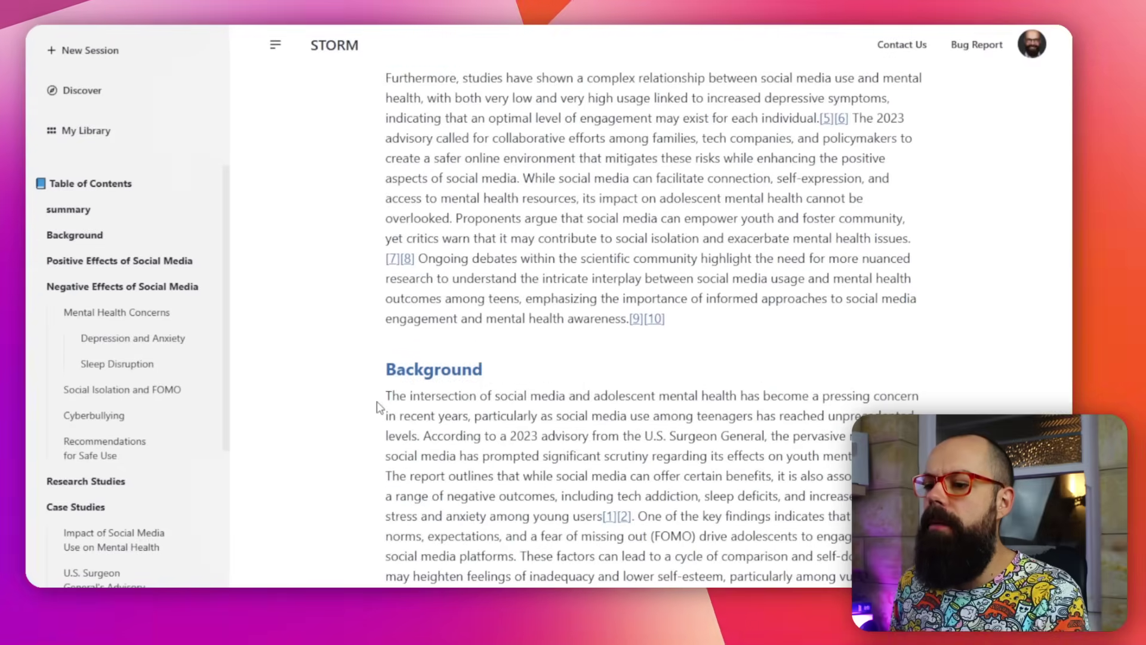
{"action": "mouse_move", "coordinate": [594, 311]}
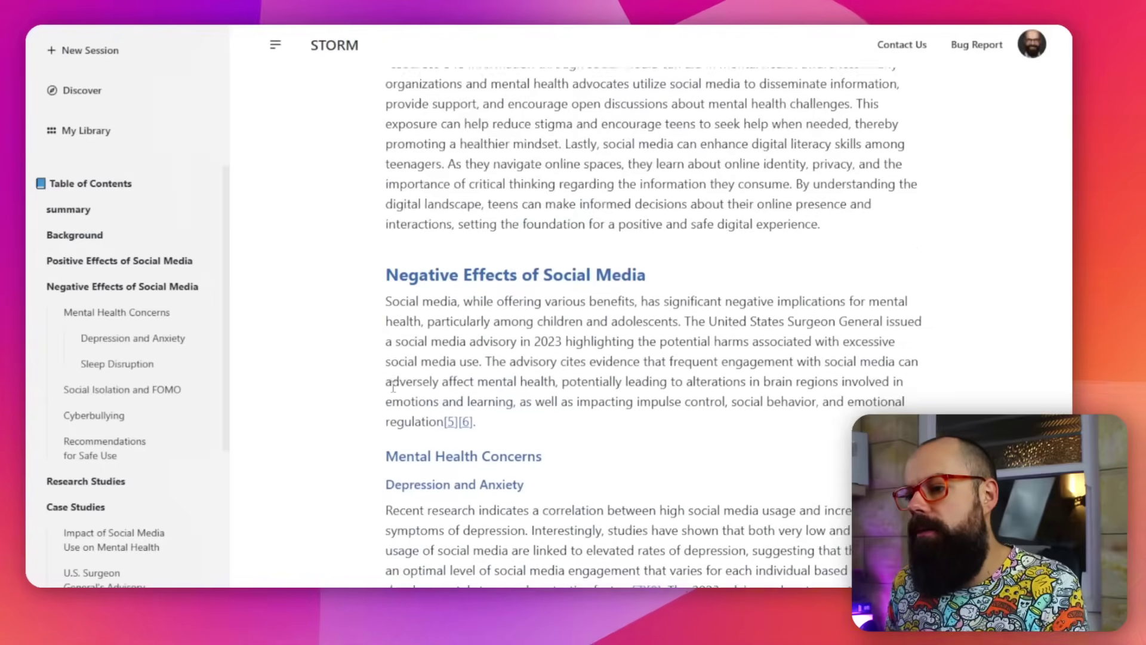
{"action": "scroll", "coordinate": [456, 294], "scroll_direction": "down", "scroll_amount": 3}
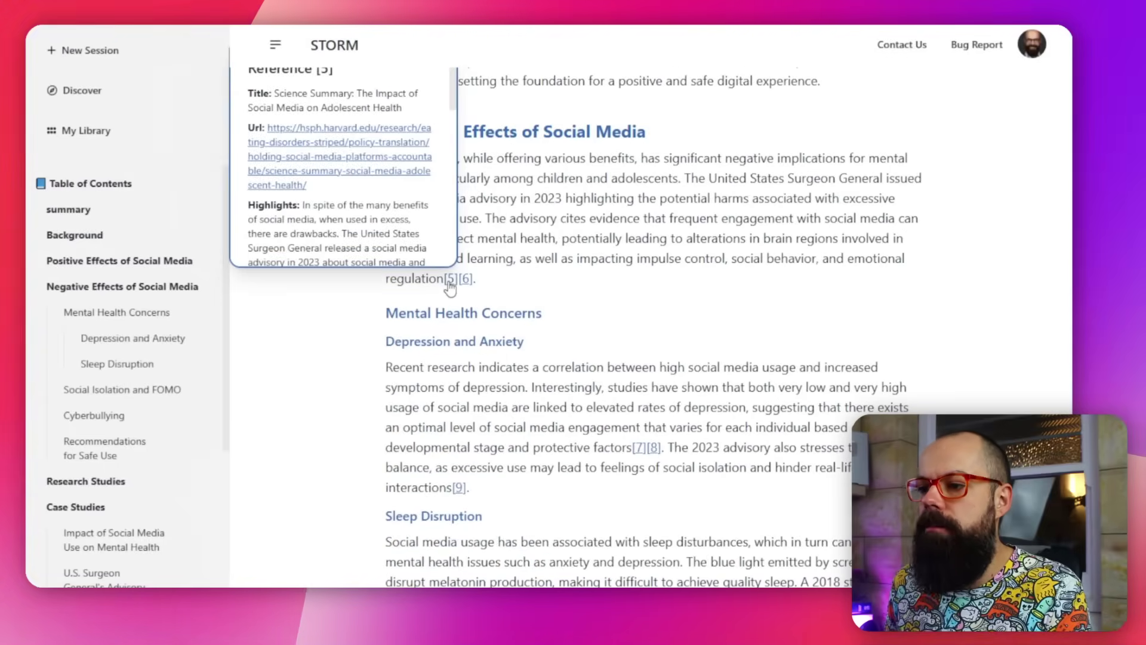
{"action": "scroll", "coordinate": [366, 340], "scroll_direction": "down", "scroll_amount": 3}
{"action": "scroll", "coordinate": [407, 215], "scroll_direction": "up", "scroll_amount": 3}
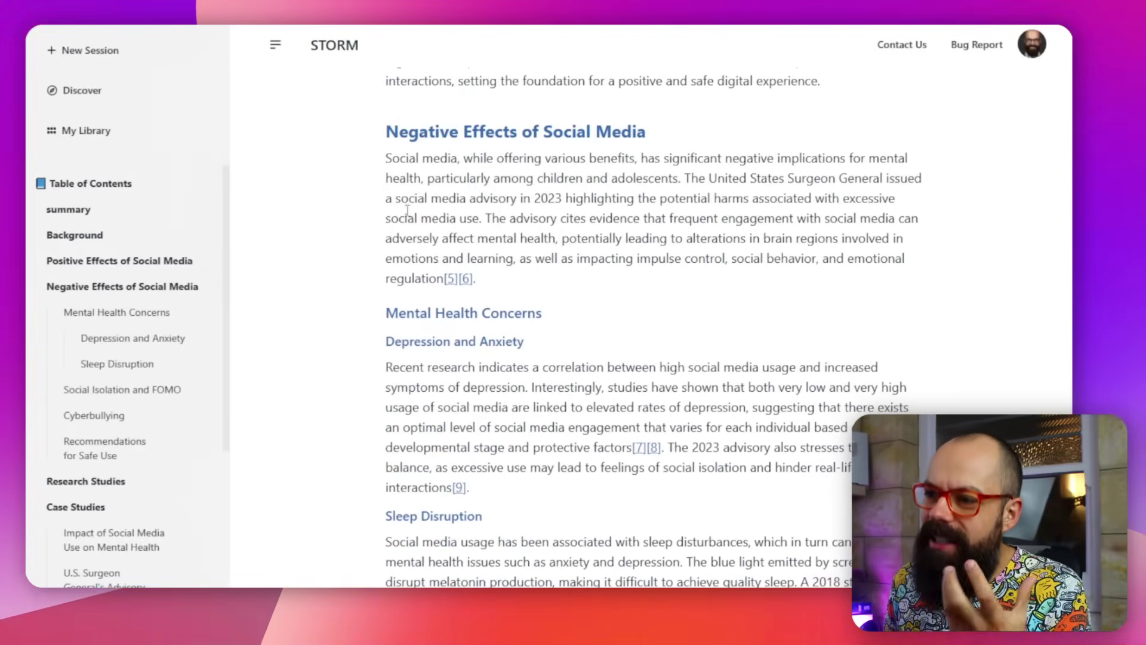
{"action": "scroll", "coordinate": [435, 299], "scroll_direction": "down", "scroll_amount": 5}
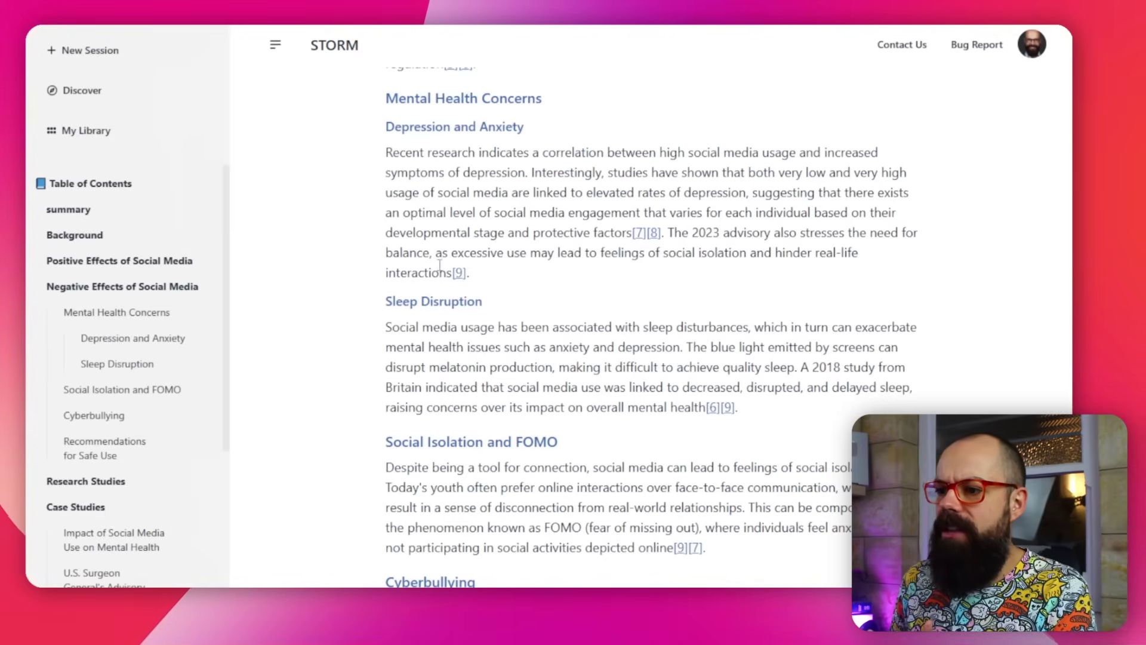
{"action": "scroll", "coordinate": [449, 303], "scroll_direction": "down", "scroll_amount": 3}
{"action": "scroll", "coordinate": [449, 315], "scroll_direction": "down", "scroll_amount": 6}
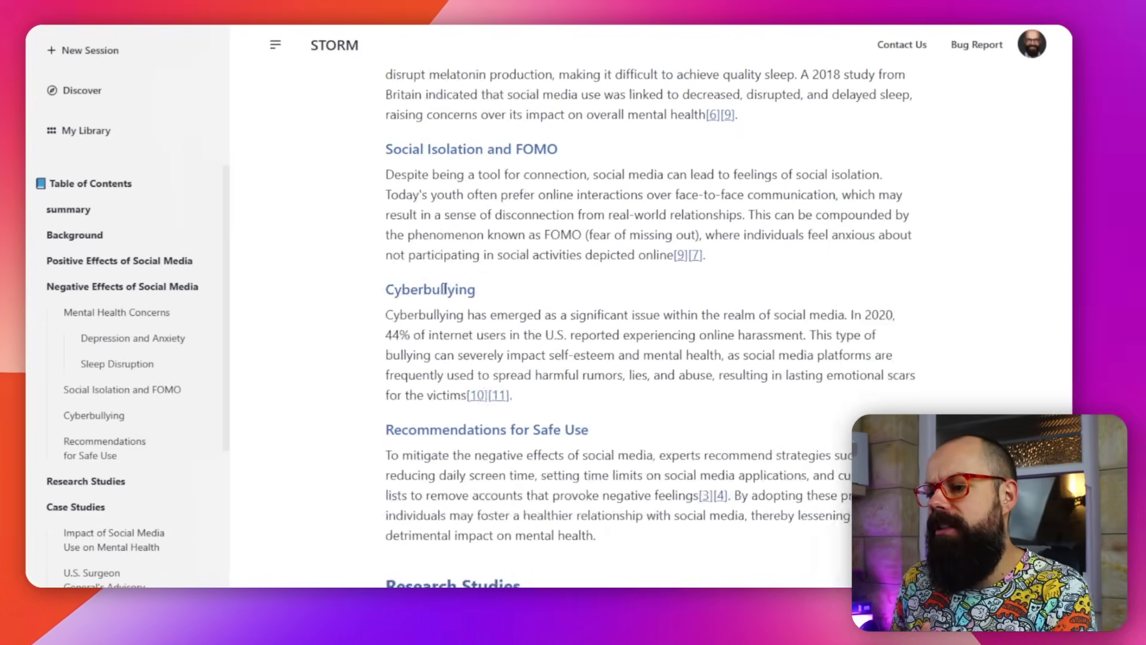
{"action": "scroll", "coordinate": [443, 289], "scroll_direction": "down", "scroll_amount": 3}
{"action": "scroll", "coordinate": [445, 285], "scroll_direction": "down", "scroll_amount": 20}
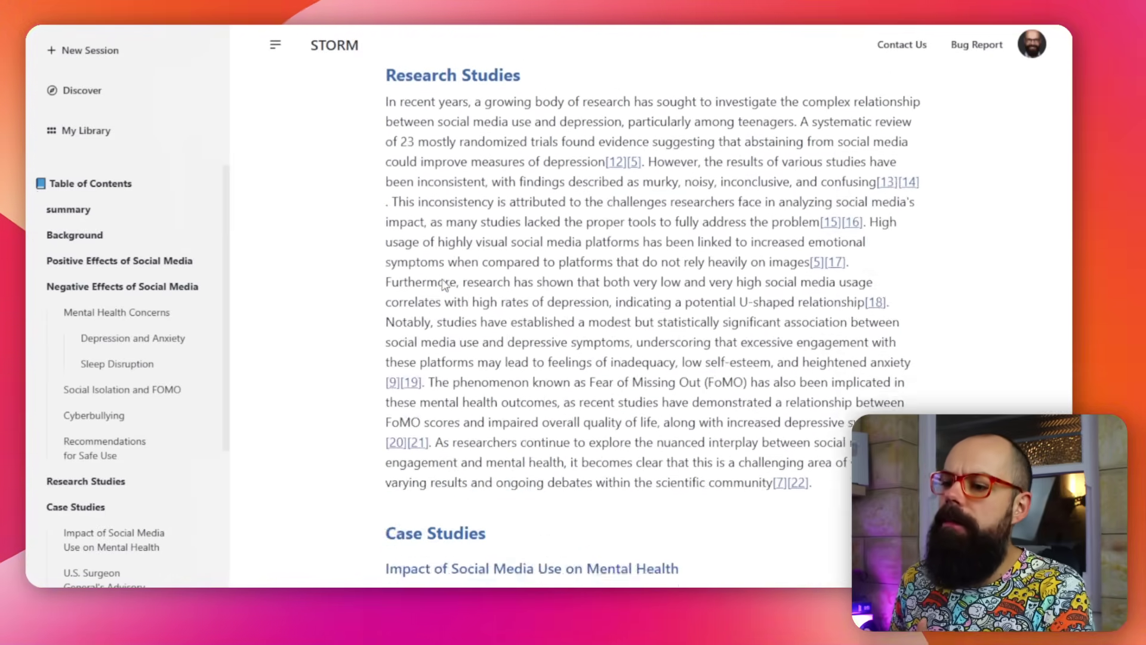
{"action": "scroll", "coordinate": [444, 284], "scroll_direction": "down", "scroll_amount": 9}
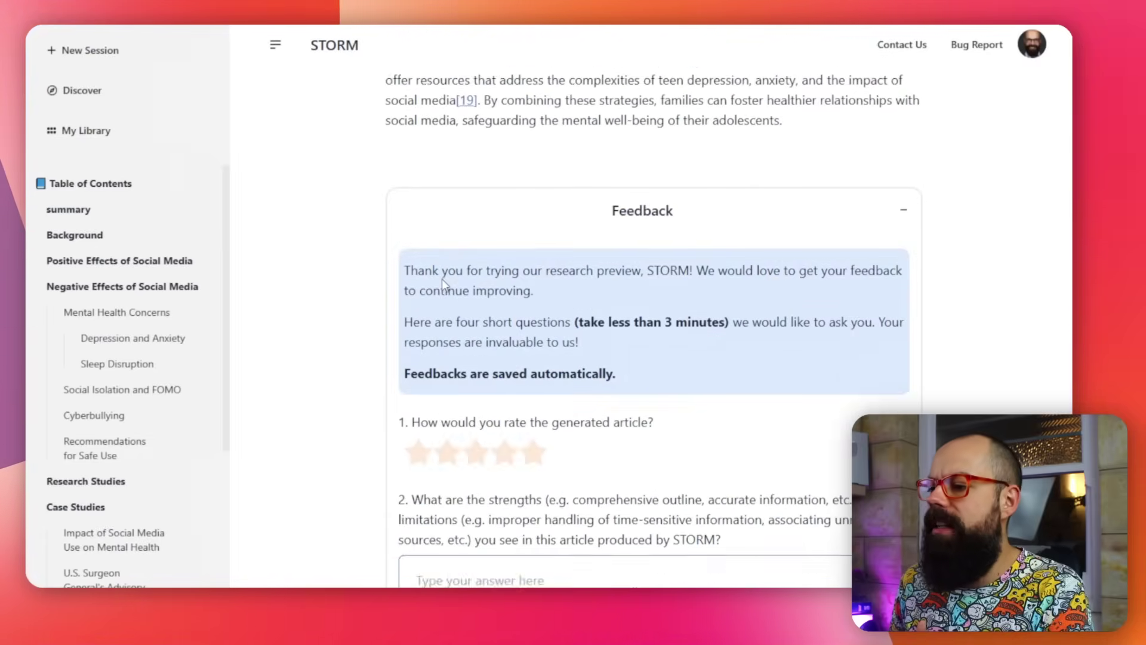
{"action": "scroll", "coordinate": [443, 278], "scroll_direction": "up", "scroll_amount": 15}
{"action": "scroll", "coordinate": [445, 283], "scroll_direction": "up", "scroll_amount": 20}
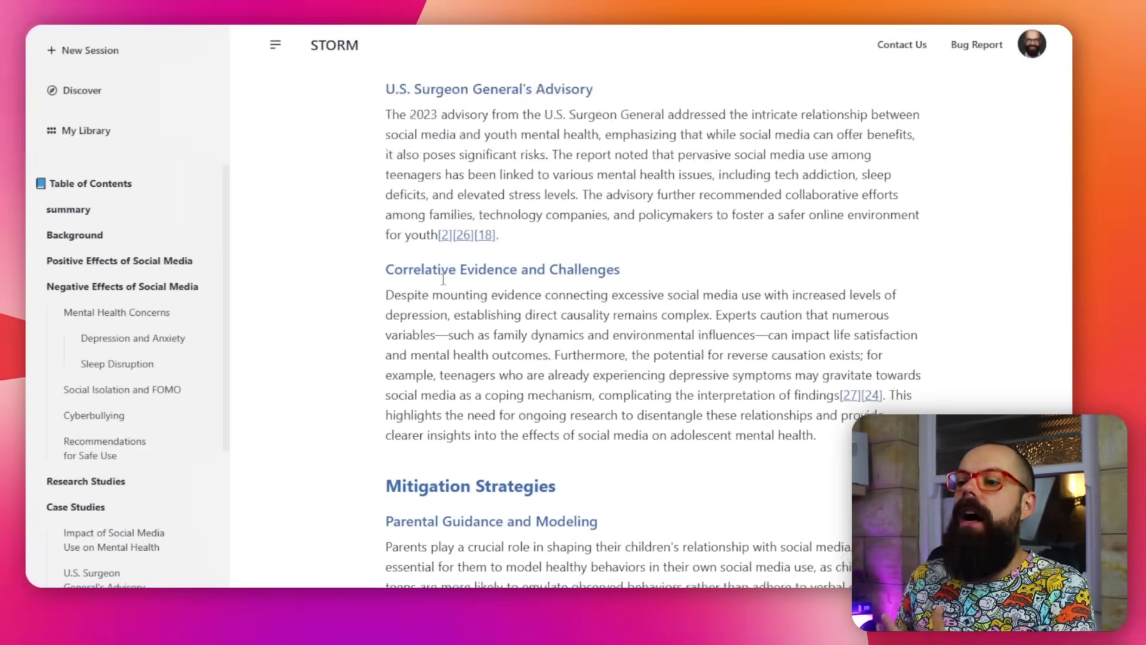
{"action": "scroll", "coordinate": [452, 289], "scroll_direction": "up", "scroll_amount": 10}
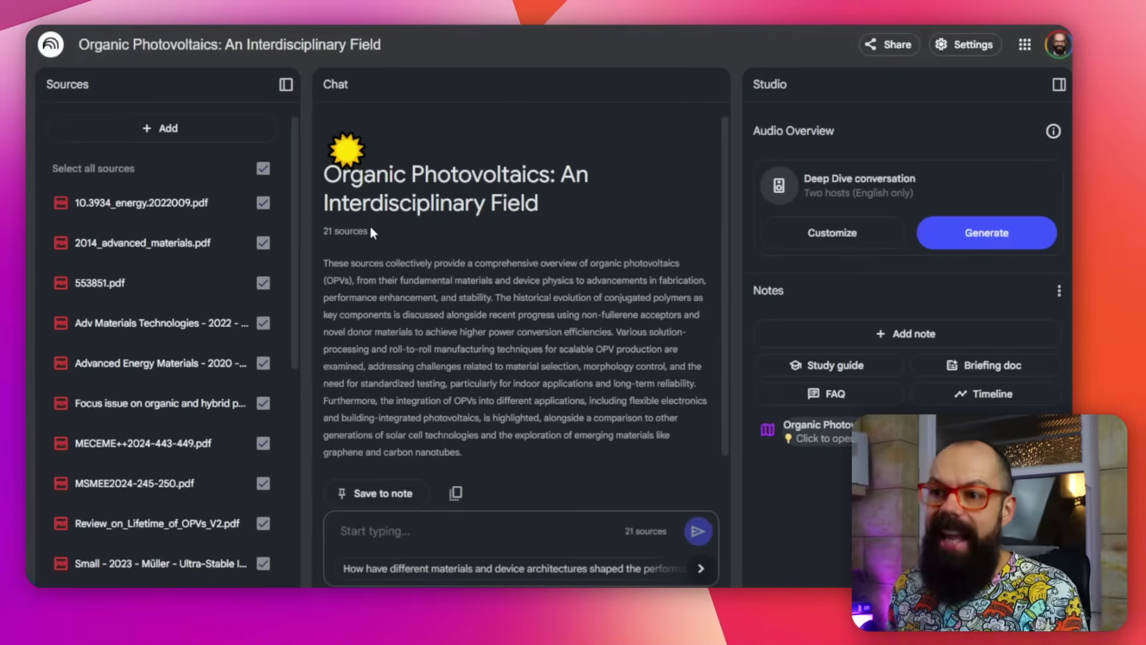
Step: Return to the notebook list, open Organic Photovoltaics, and scroll its 21 PDF sources
{"action": "left_click", "coordinate": [51, 48]}
{"action": "scroll", "coordinate": [597, 251], "scroll_direction": "down", "scroll_amount": 3}
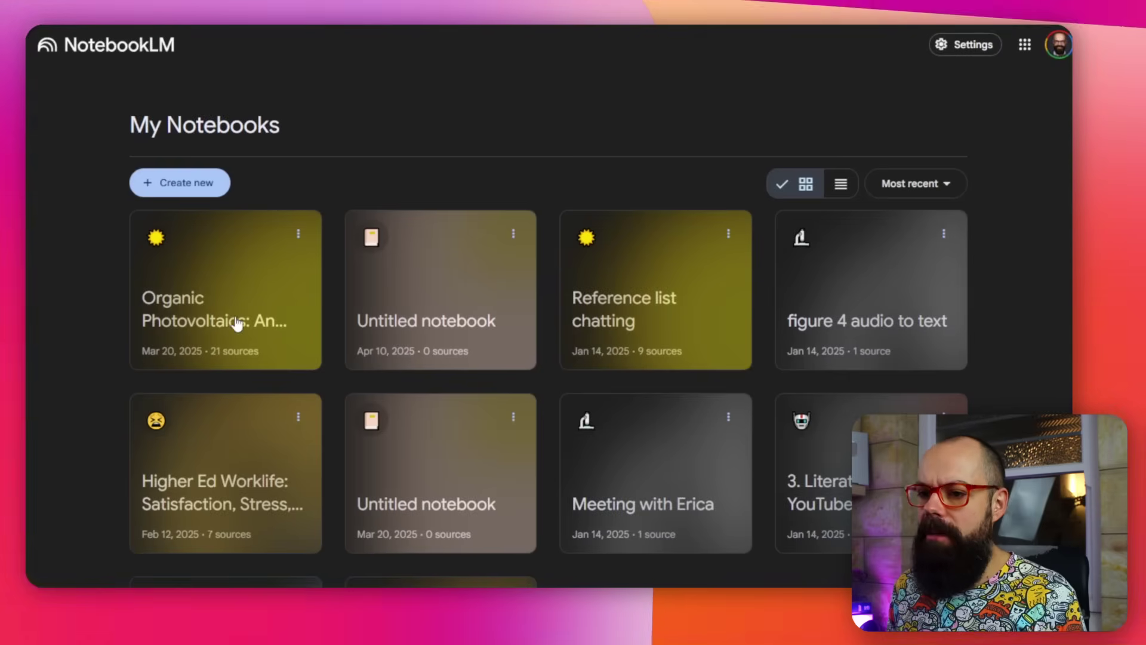
{"action": "left_click", "coordinate": [236, 312]}
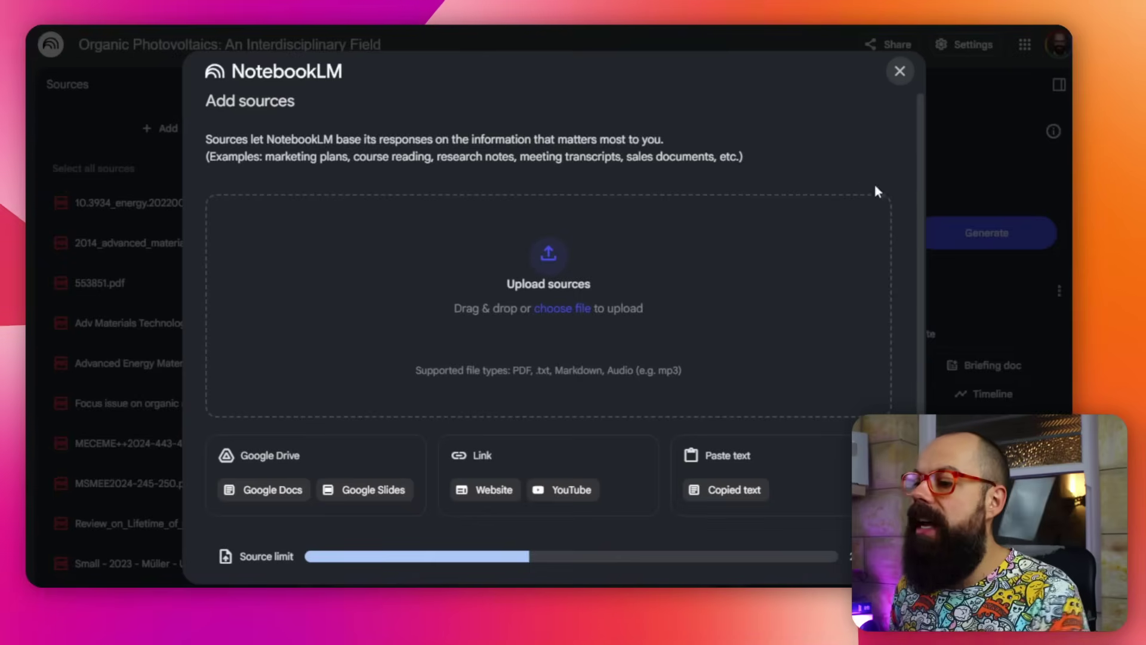
{"action": "left_click", "coordinate": [900, 71]}
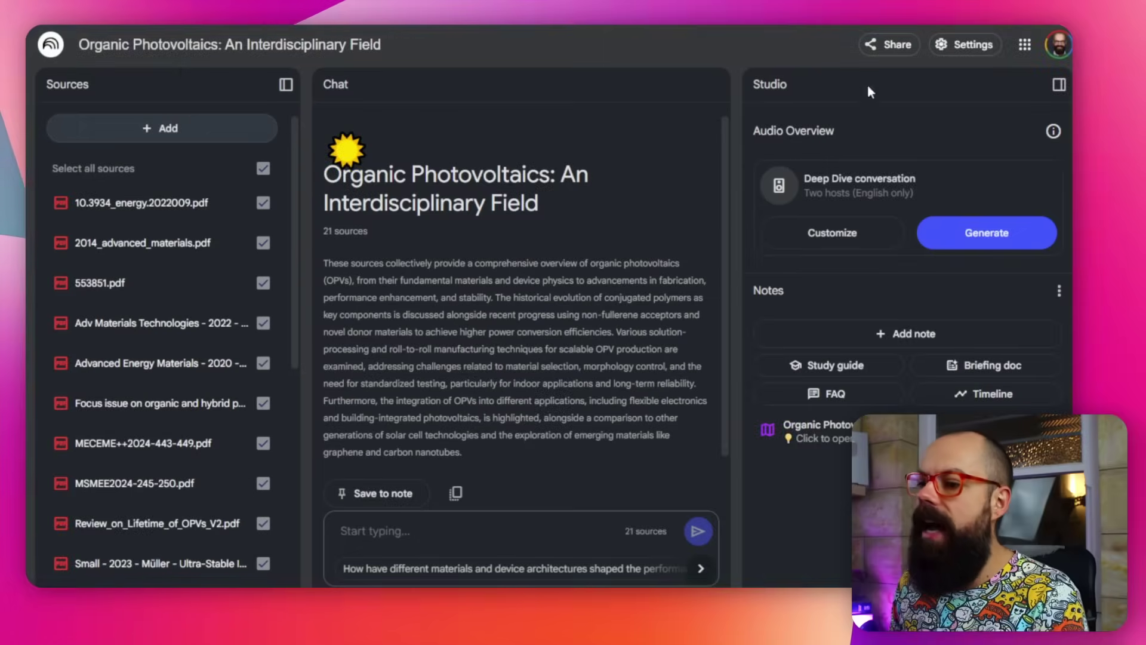
{"action": "scroll", "coordinate": [209, 203], "scroll_direction": "down", "scroll_amount": 6}
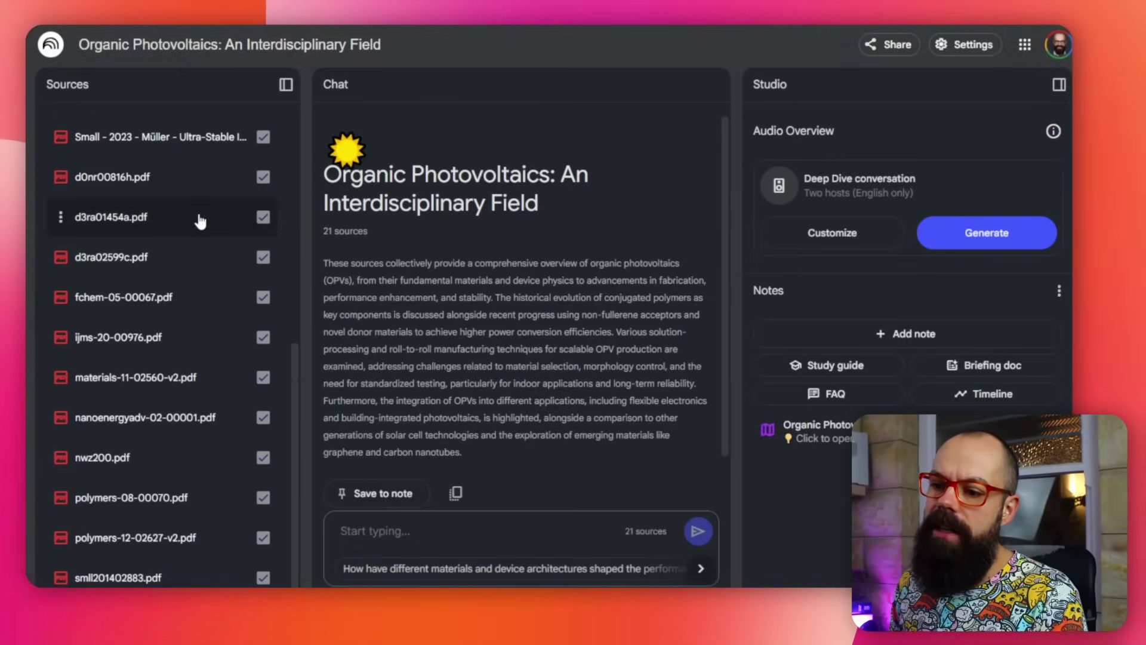
{"action": "scroll", "coordinate": [200, 222], "scroll_direction": "up", "scroll_amount": 7}
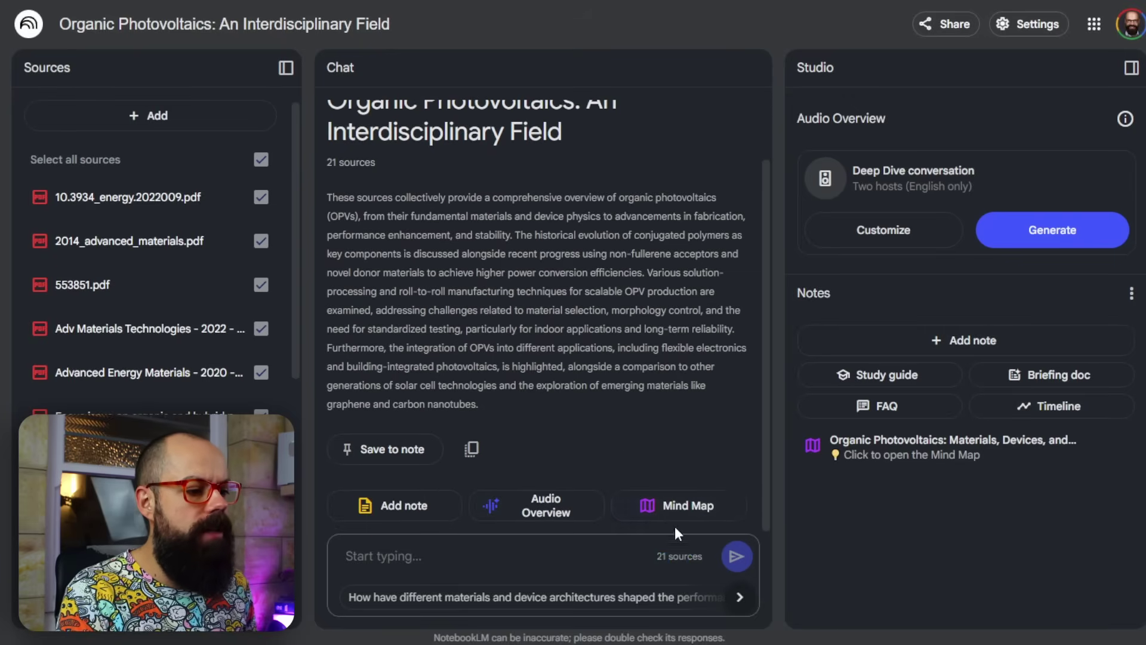
Step: Open the sources mind map, expand and collapse Materials, then ask the chat about Inverted Structure
{"action": "left_click", "coordinate": [923, 452]}
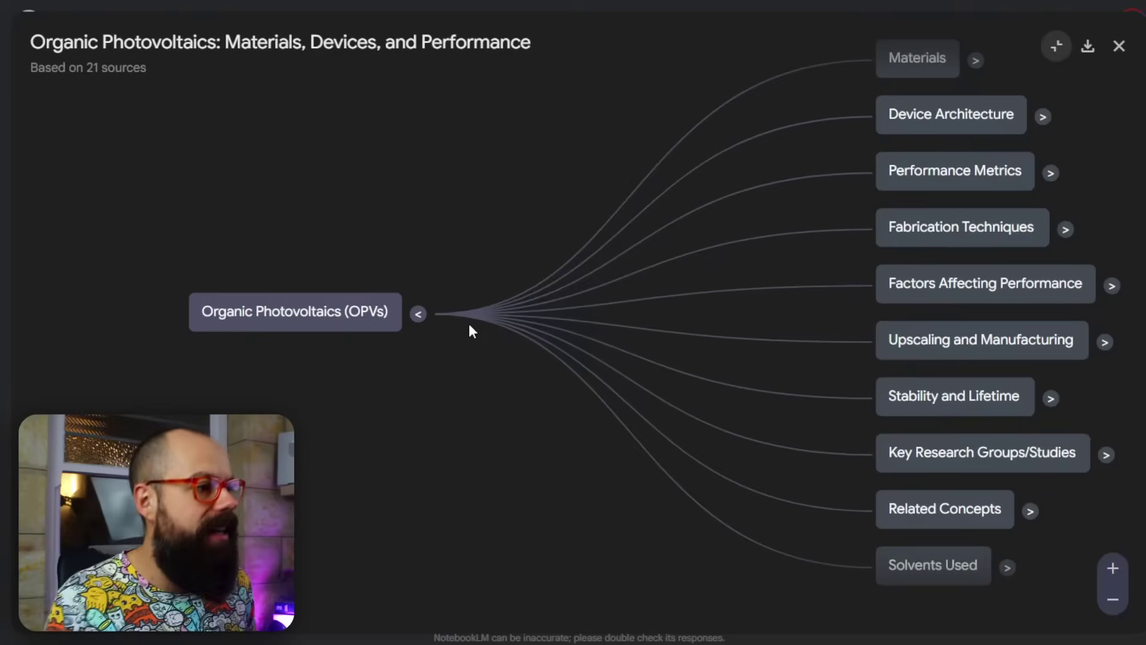
{"action": "scroll", "coordinate": [741, 242], "scroll_direction": "up", "scroll_amount": 3}
{"action": "scroll", "coordinate": [750, 231], "scroll_direction": "down", "scroll_amount": 5}
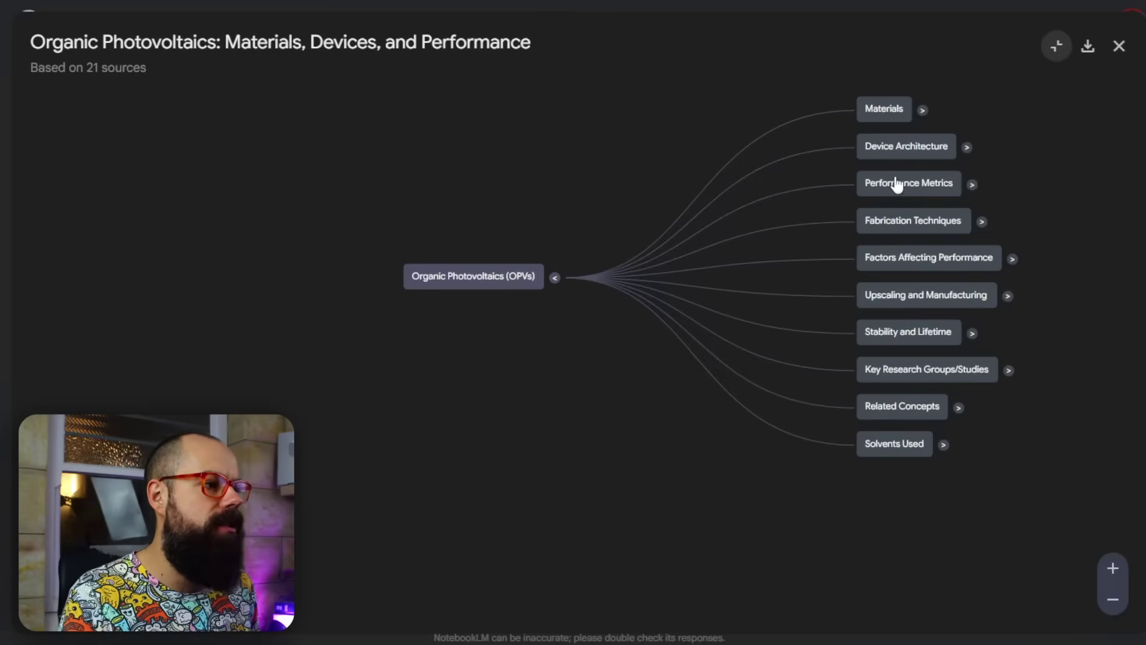
{"action": "left_click", "coordinate": [922, 110]}
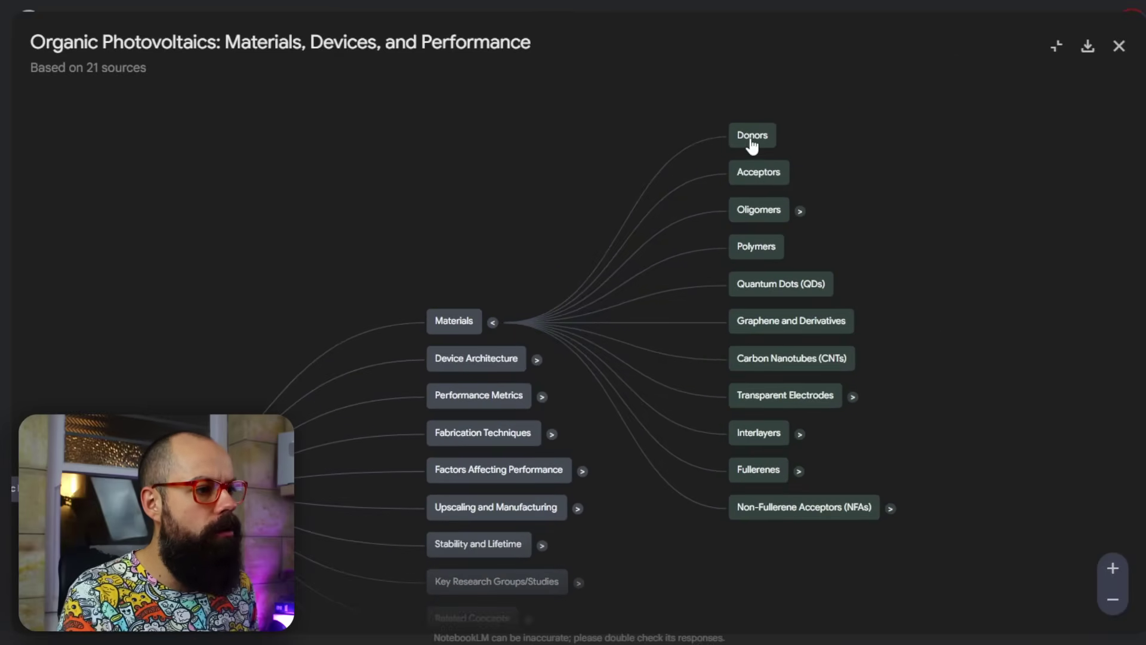
{"action": "left_click", "coordinate": [494, 323]}
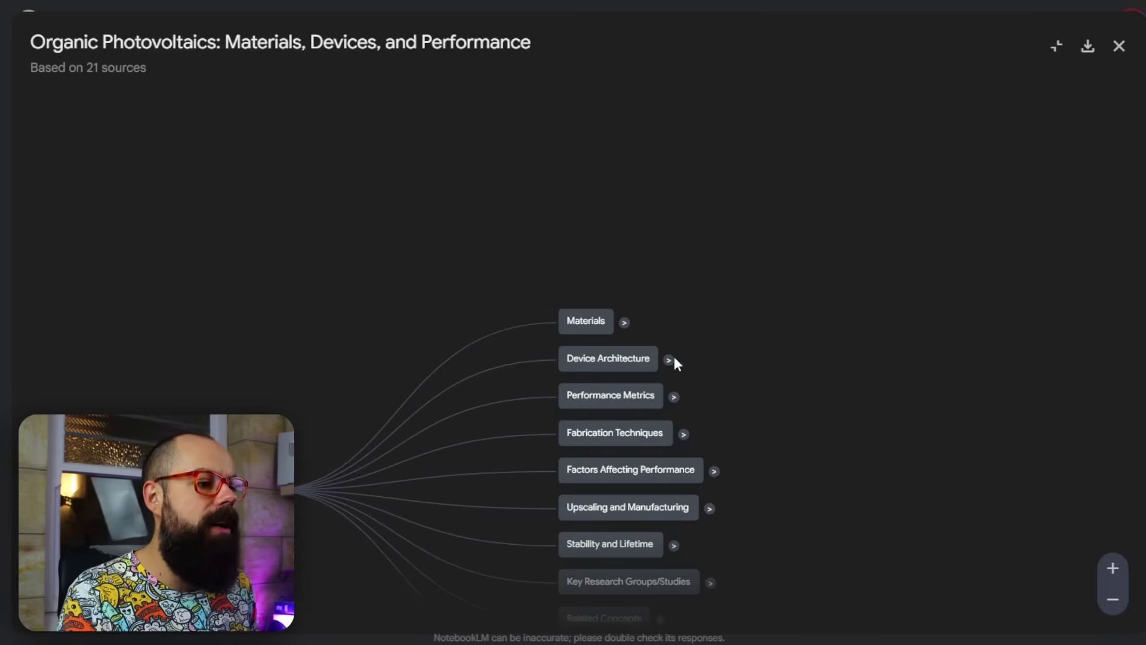
{"action": "left_click", "coordinate": [793, 342]}
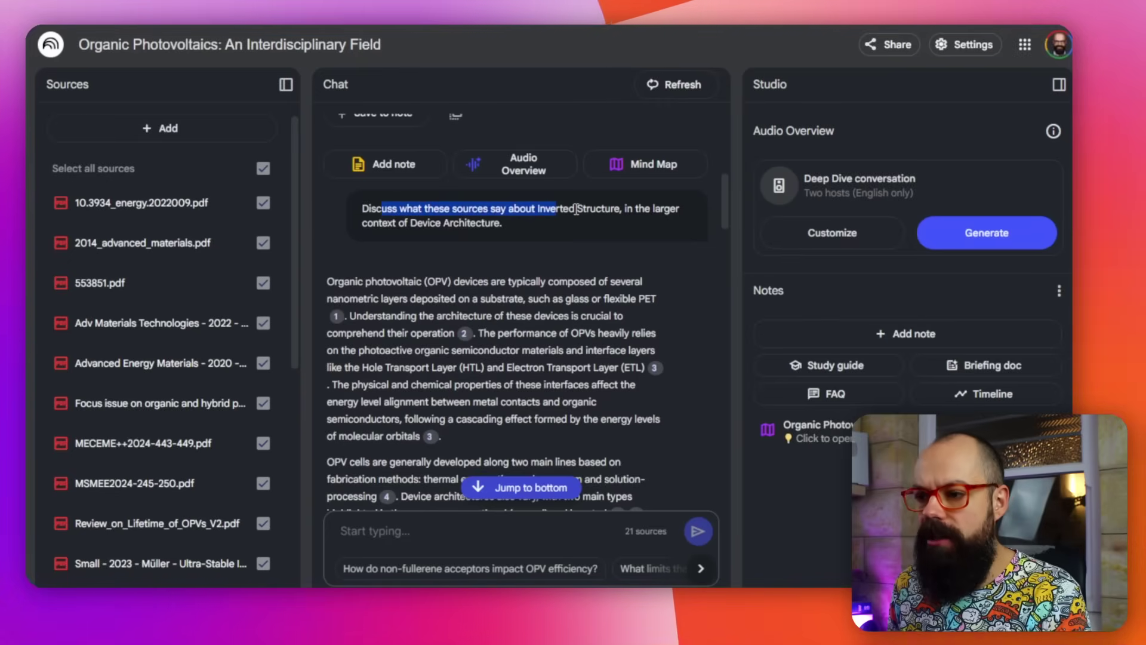
Step: Read the inverted OPV structure answer, then expand Factors Affecting Performance in the full mind map
{"action": "scroll", "coordinate": [471, 223], "scroll_direction": "down", "scroll_amount": 5}
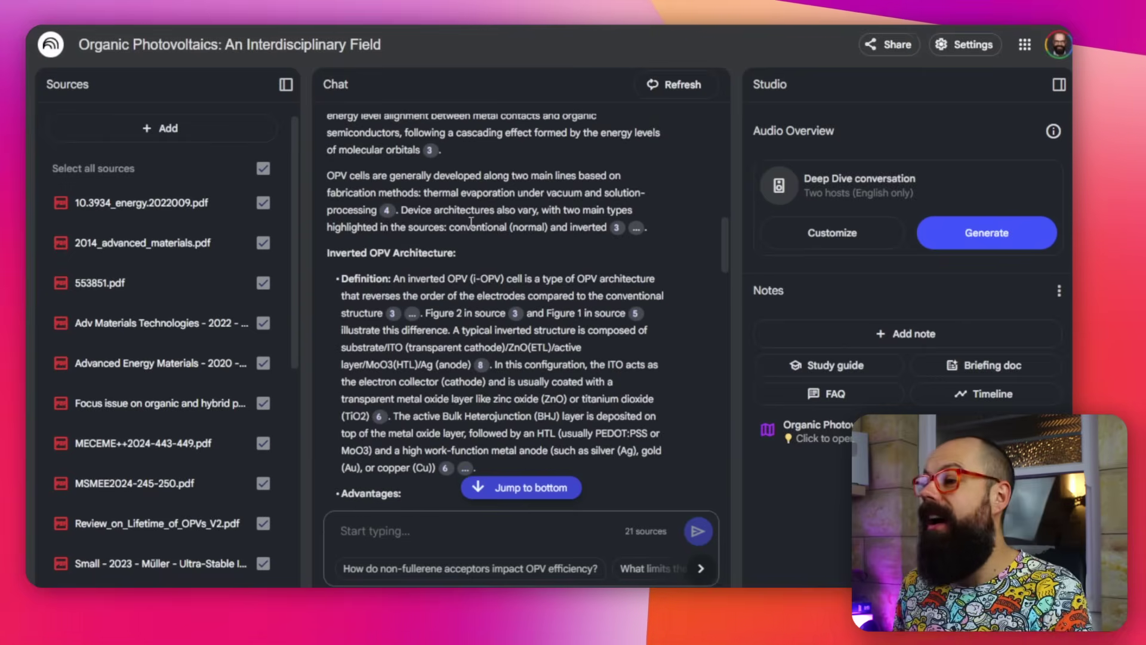
{"action": "scroll", "coordinate": [471, 225], "scroll_direction": "down", "scroll_amount": 5}
{"action": "left_click", "coordinate": [817, 430]}
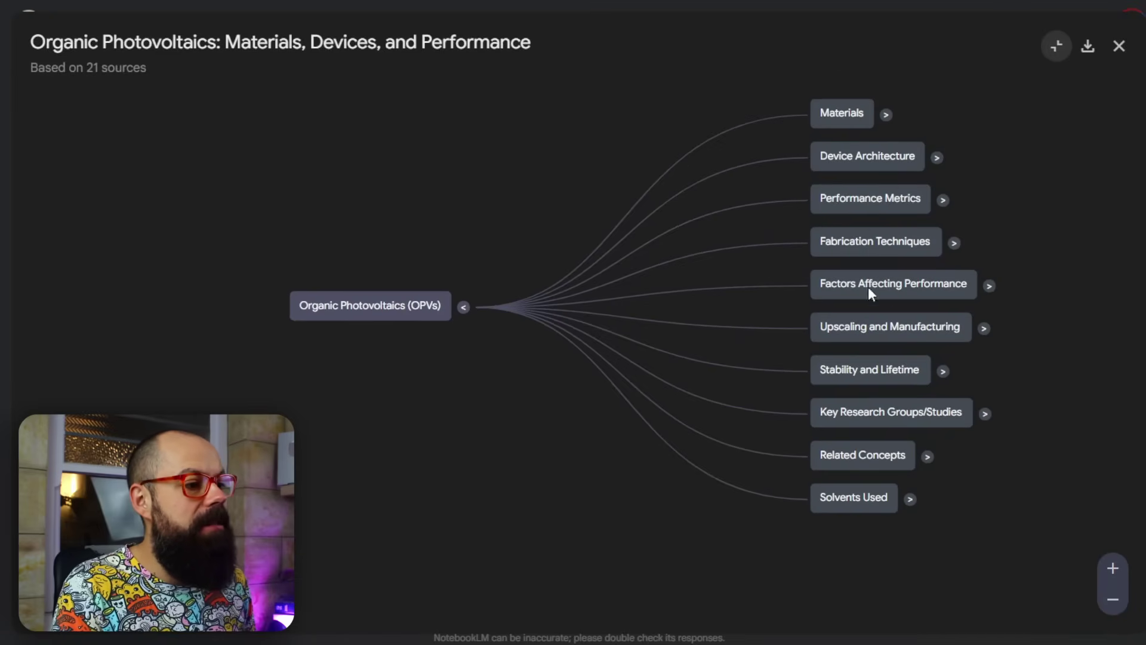
{"action": "left_click", "coordinate": [989, 288]}
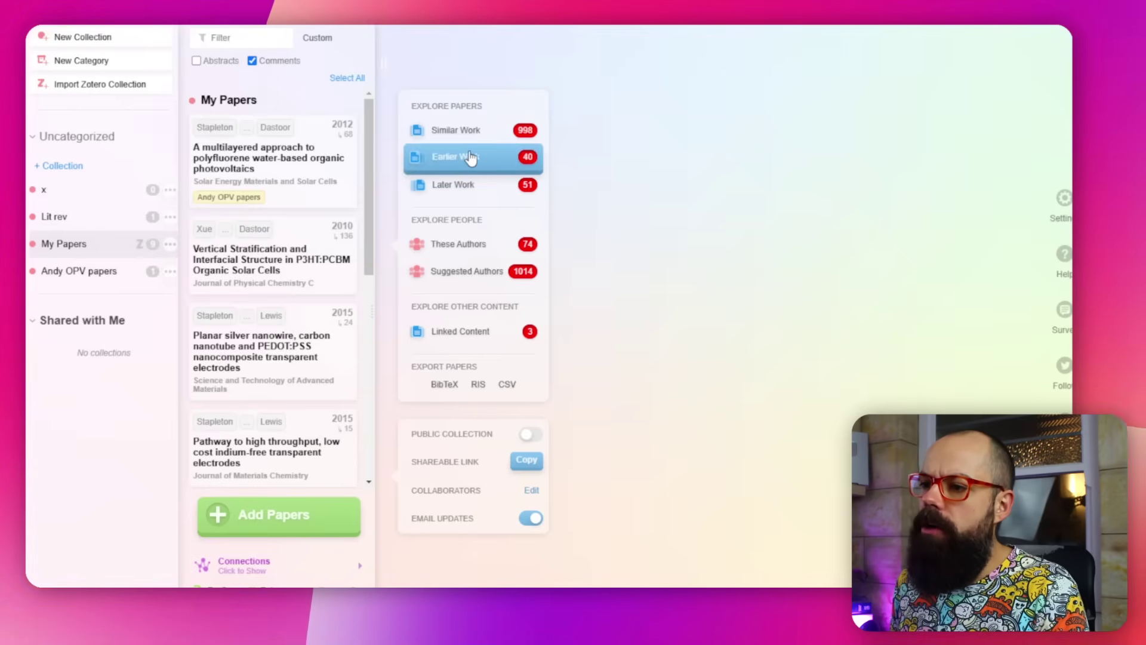
Step: Select all nine My Papers entries and show their Similar Work network
{"action": "key", "text": "ctrl+a"}
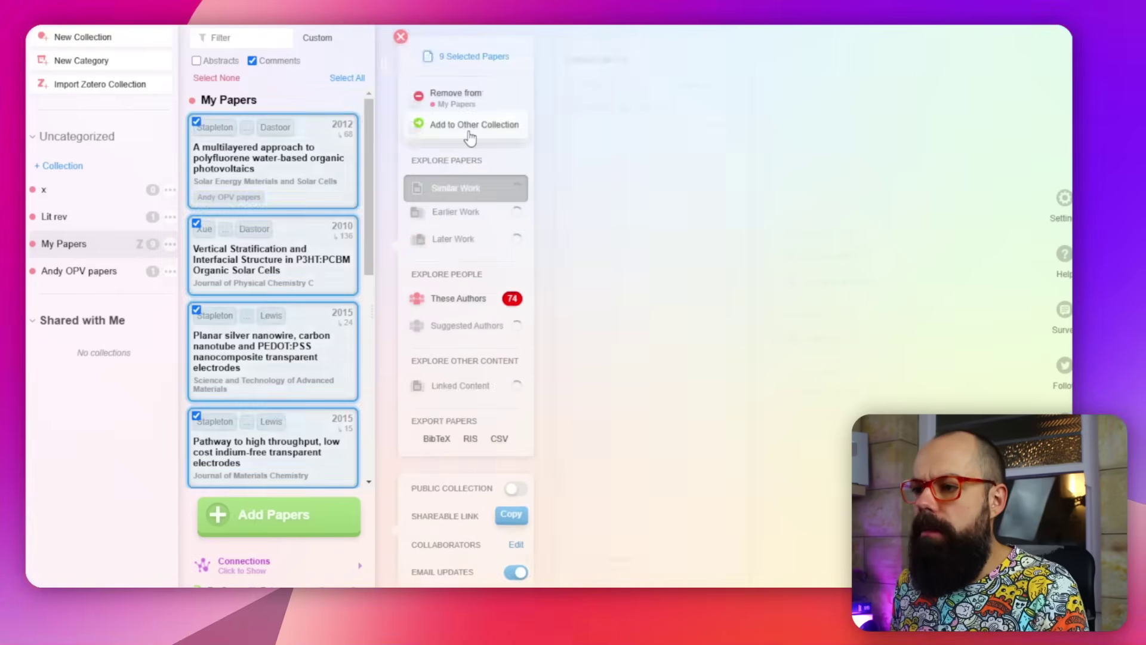
{"action": "left_click", "coordinate": [455, 187]}
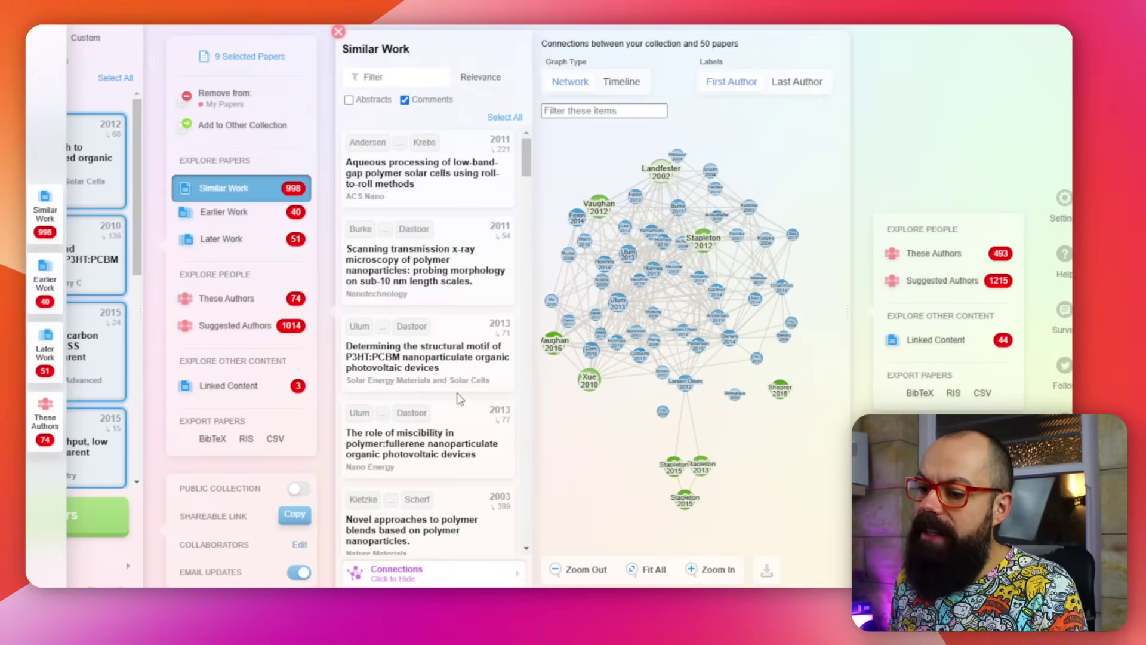
Step: Browse the Similar Work list, then show the 46-author network for the collection
{"action": "scroll", "coordinate": [457, 397], "scroll_direction": "down", "scroll_amount": 20}
{"action": "scroll", "coordinate": [457, 397], "scroll_direction": "down", "scroll_amount": 20}
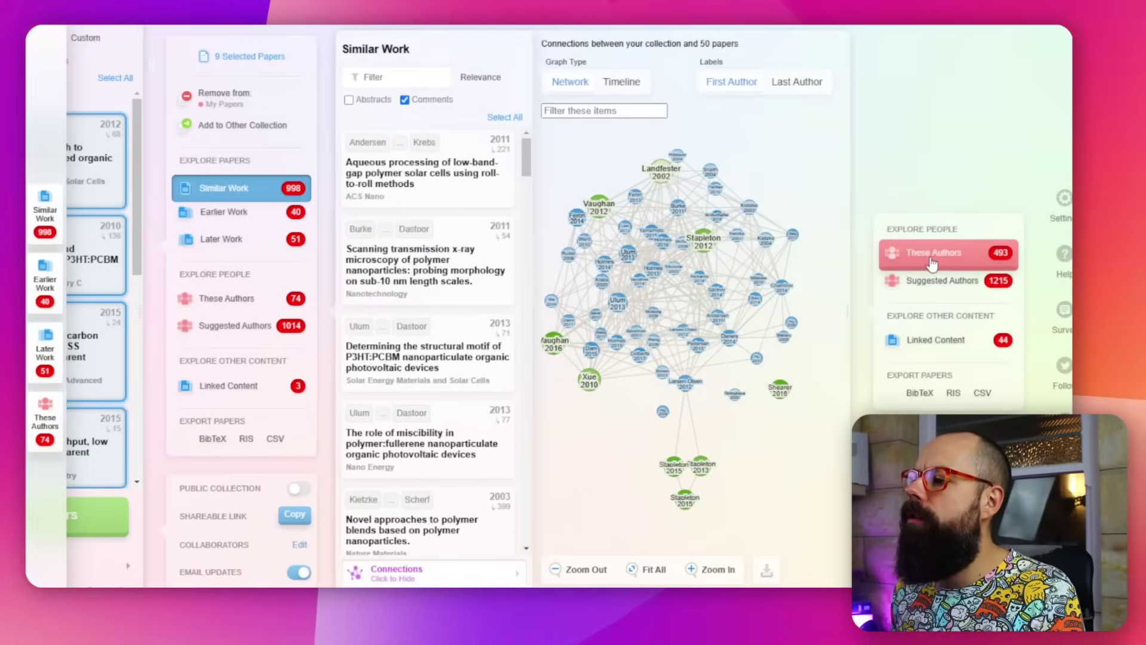
{"action": "left_click", "coordinate": [930, 256]}
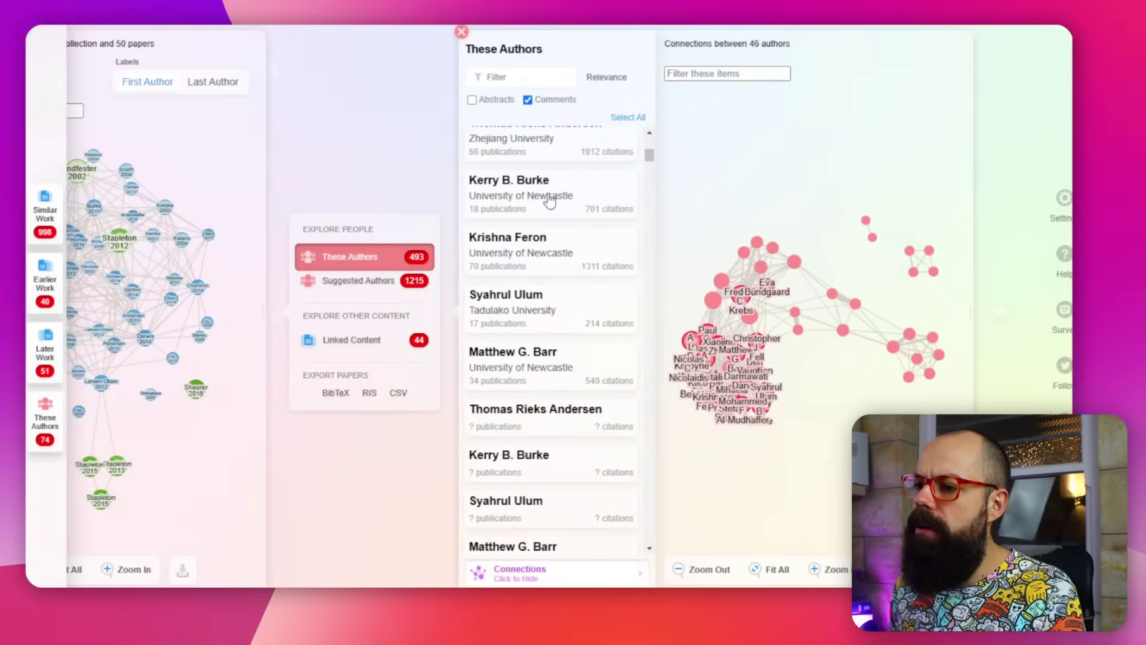
Step: Pick one author from These Authors and list their published work
{"action": "left_click", "coordinate": [549, 201]}
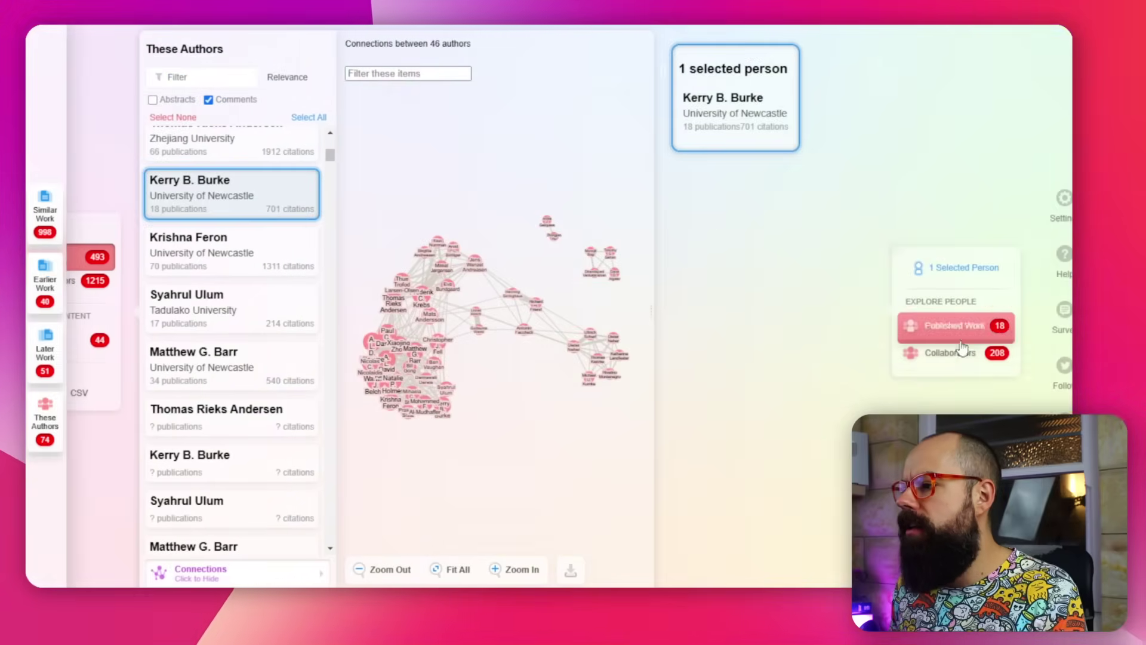
{"action": "left_click", "coordinate": [977, 336]}
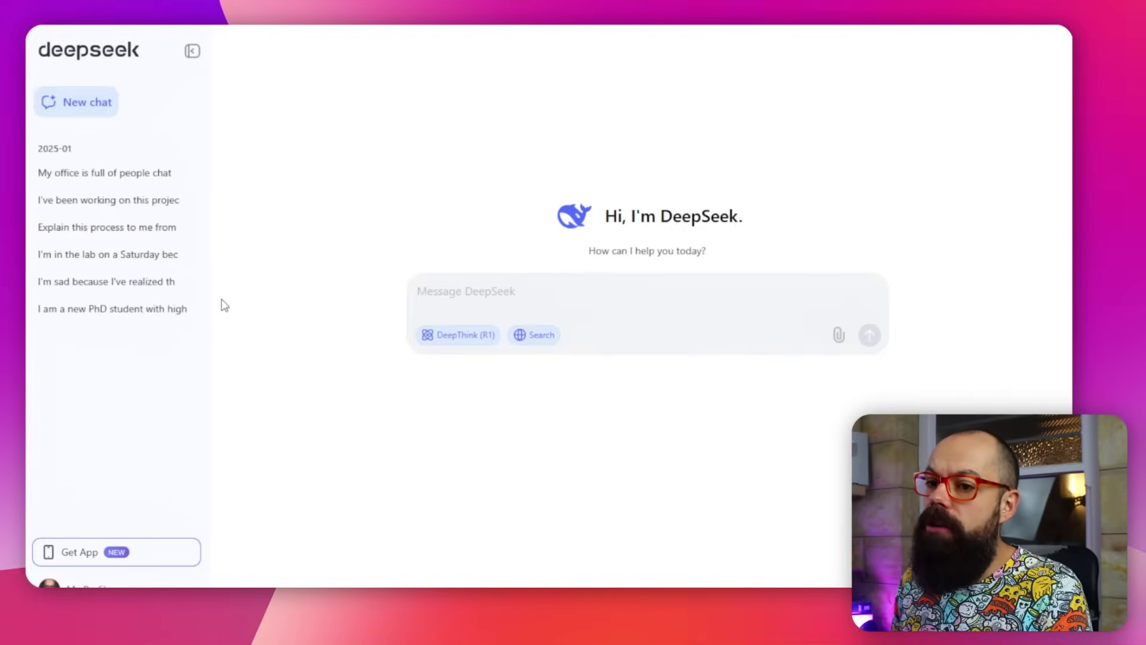
Step: Reopen the 'I am a new PhD student…' chat with the carbon nanotube review outline
{"action": "left_click", "coordinate": [120, 309]}
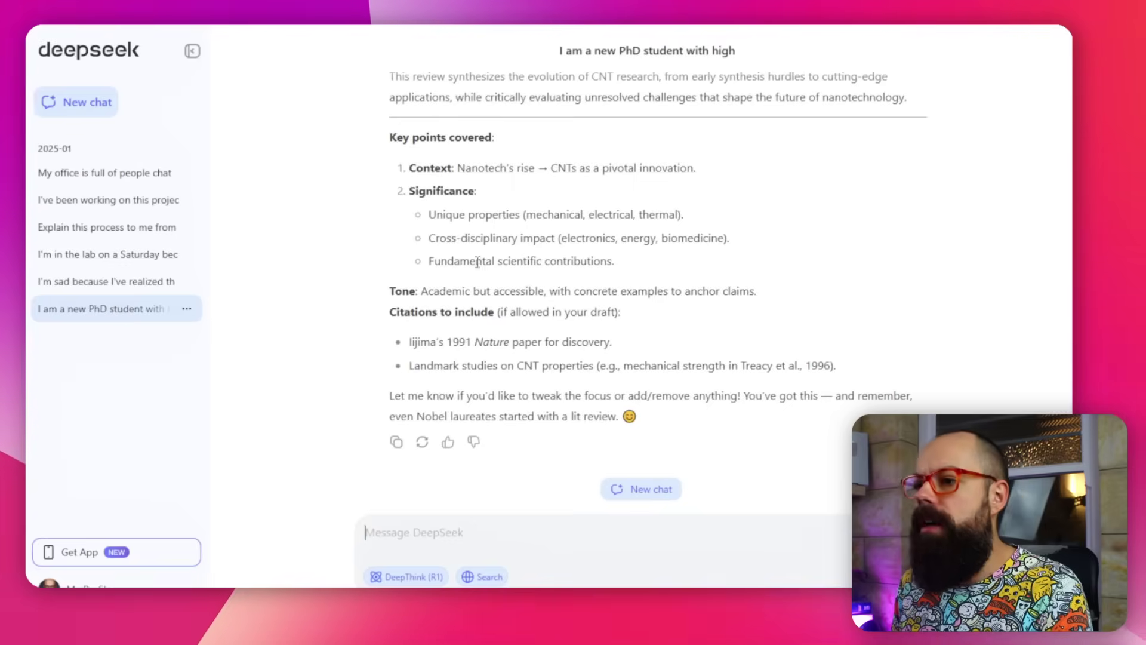